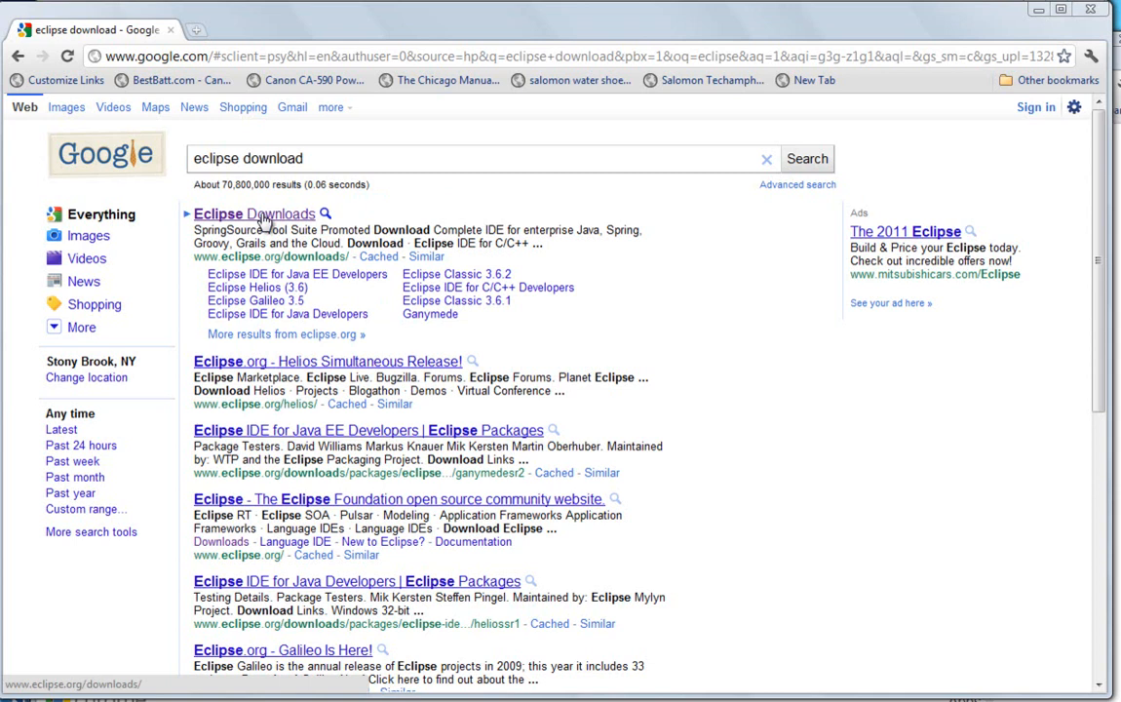
Step: Download the Windows 32 Bit package of Eclipse IDE for Java Developers from the OSU Open Source Lab mirror
{"action": "left_click", "coordinate": [263, 218]}
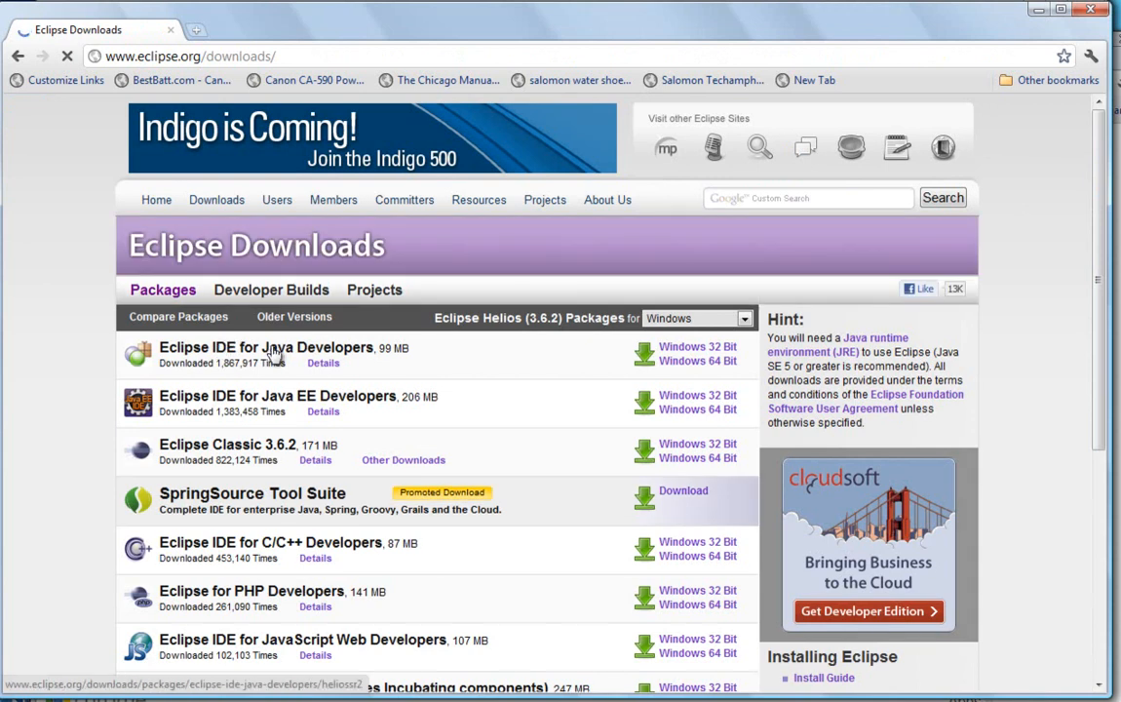
{"action": "left_click", "coordinate": [704, 350]}
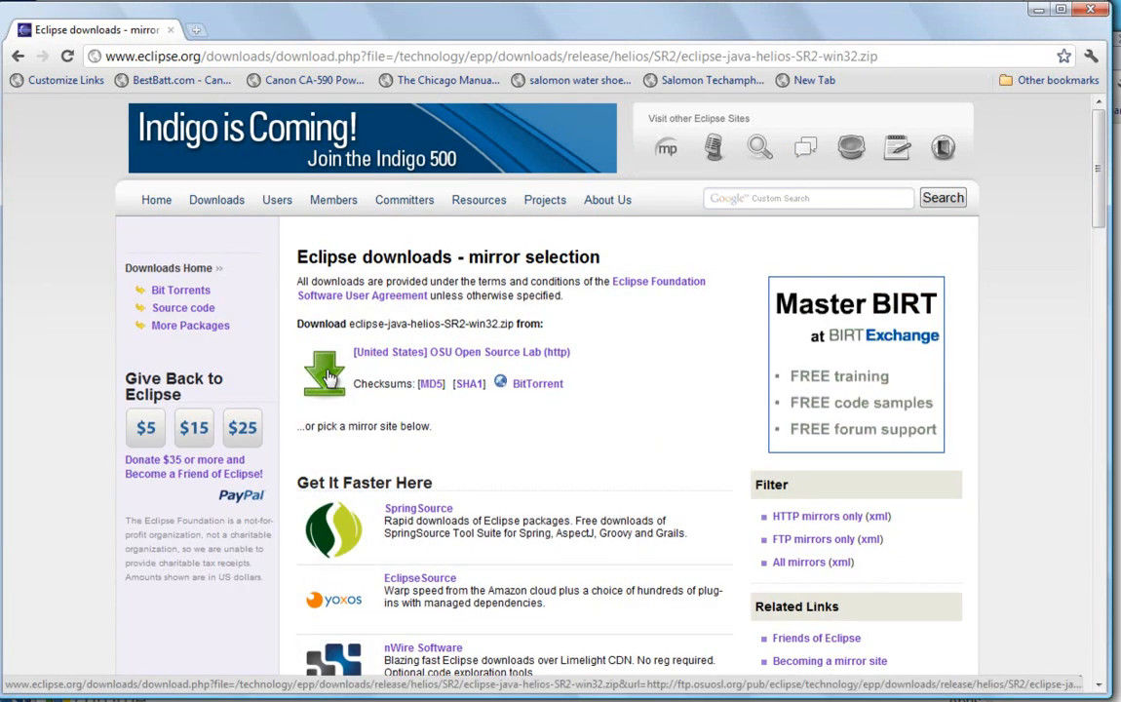
{"action": "left_click", "coordinate": [329, 377]}
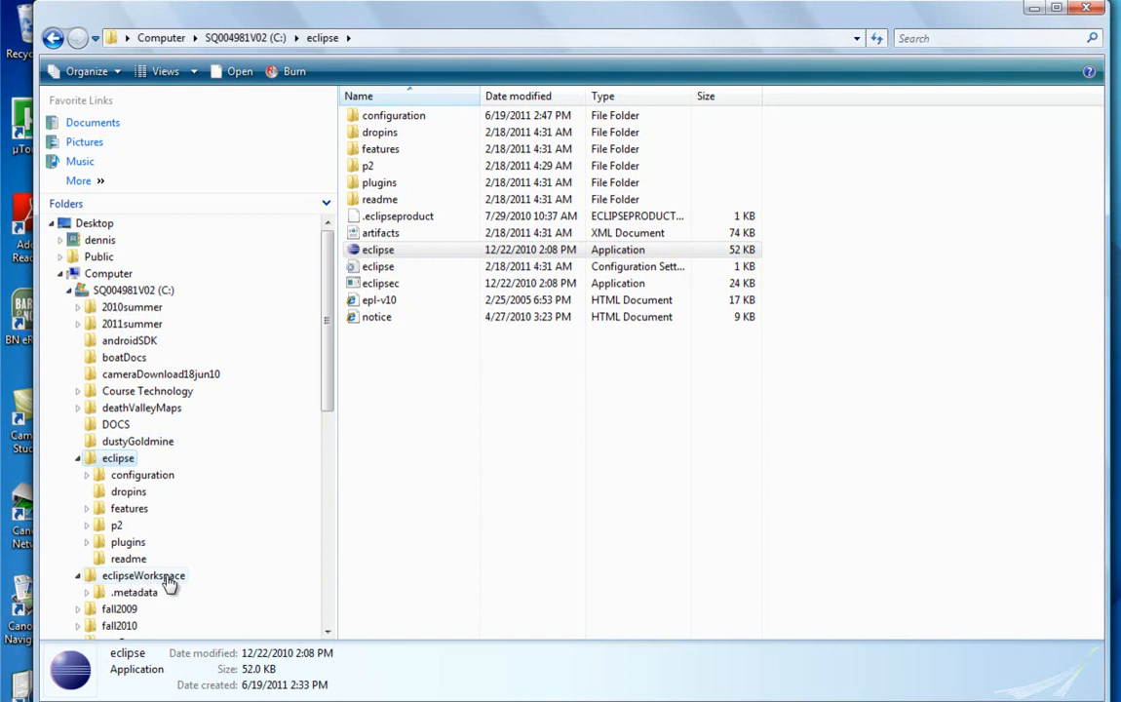
Step: Launch the eclipse application from the C:\eclipse folder, using C:\eclipseWorkspace as the workspace
{"action": "double_click", "coordinate": [373, 250]}
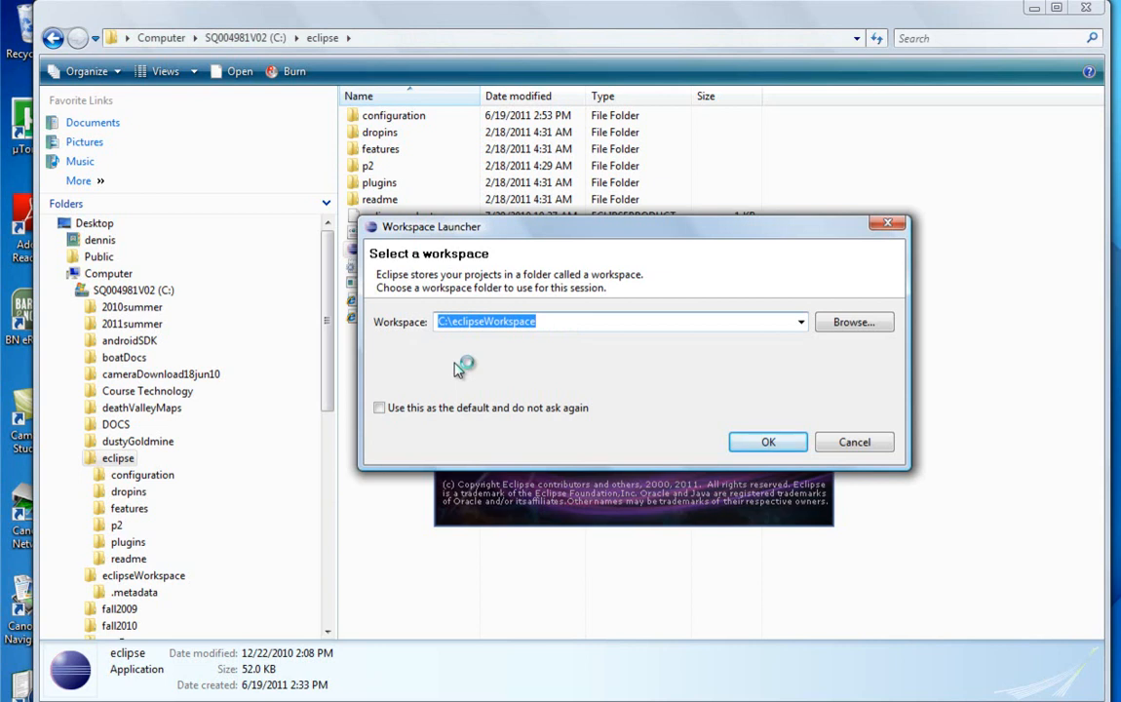
{"action": "left_click_drag", "start_coordinate": [626, 229], "coordinate": [590, 226]}
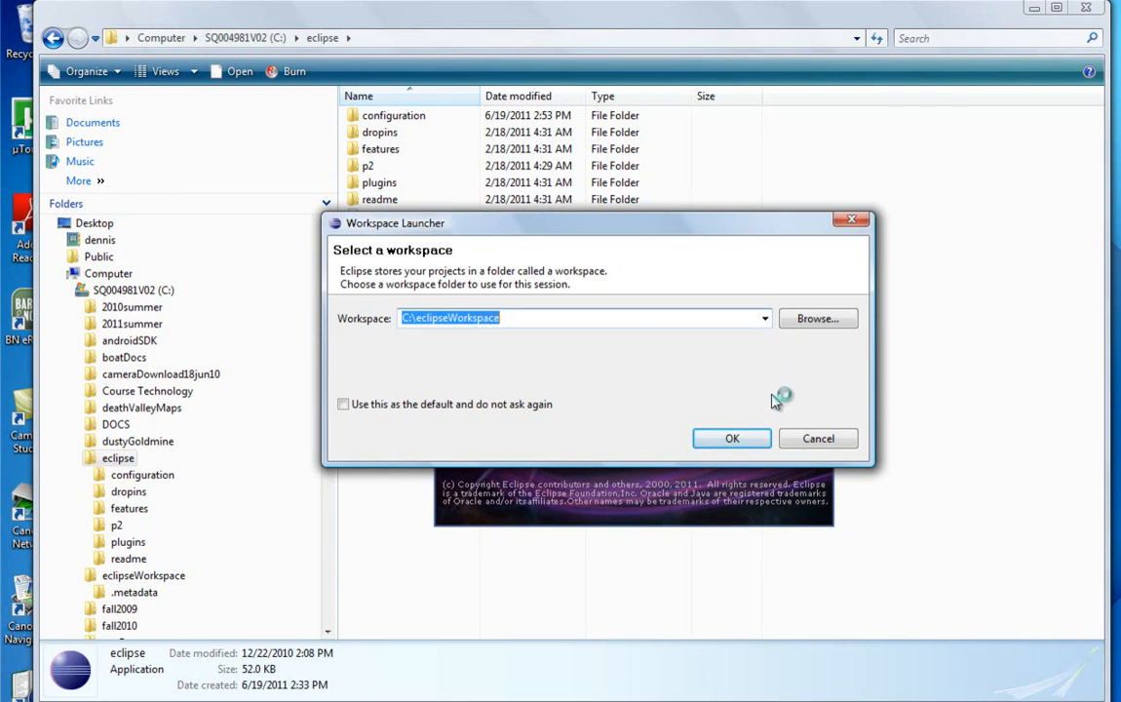
{"action": "left_click", "coordinate": [739, 441]}
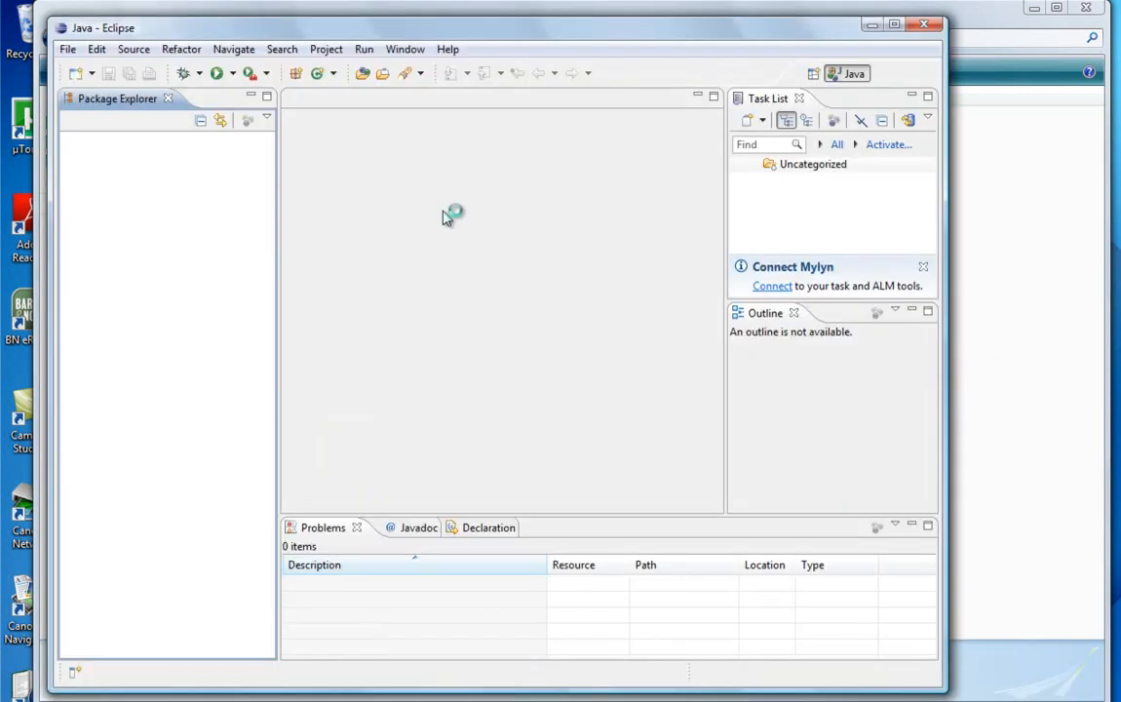
Step: Create a Java project named HelloWorld with the default location, JRE and layout settings
{"action": "left_click", "coordinate": [69, 50]}
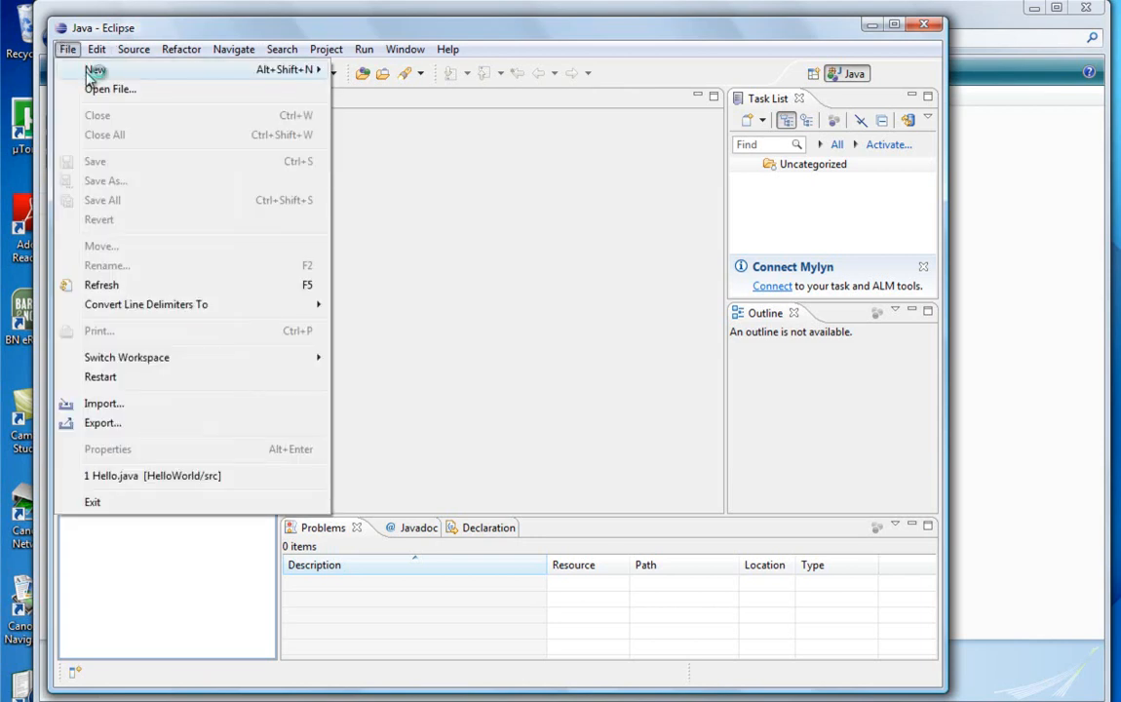
{"action": "mouse_move", "coordinate": [94, 68]}
{"action": "left_click", "coordinate": [362, 70]}
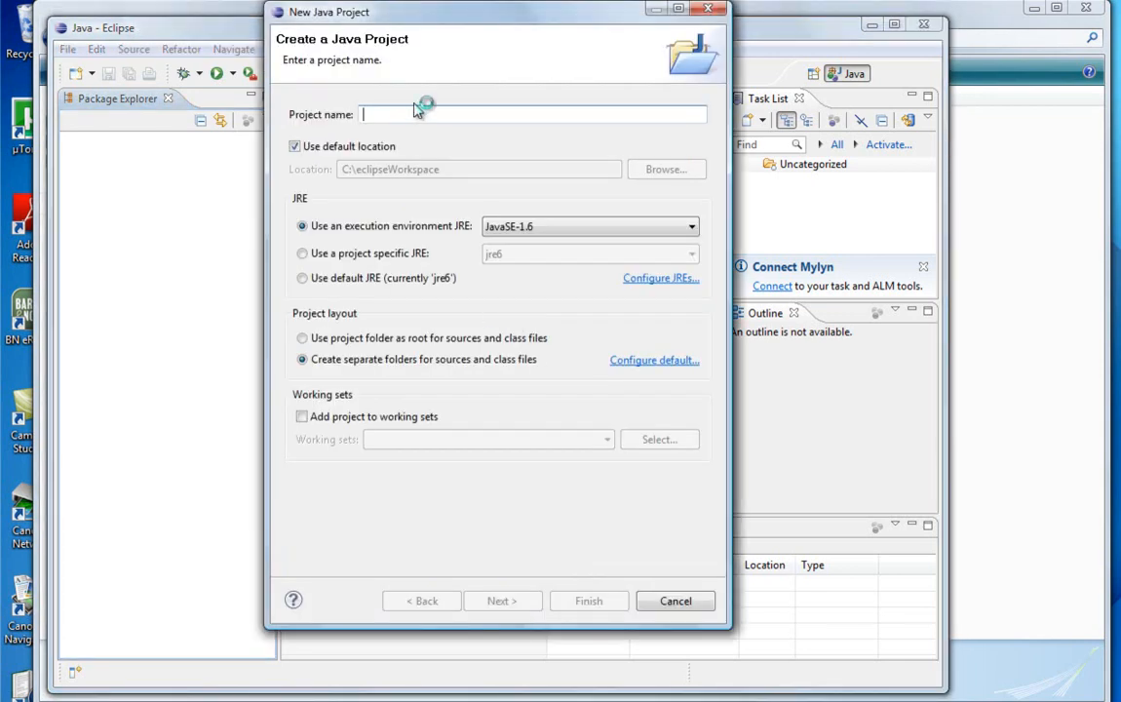
{"action": "type", "text": "HelloWorld"}
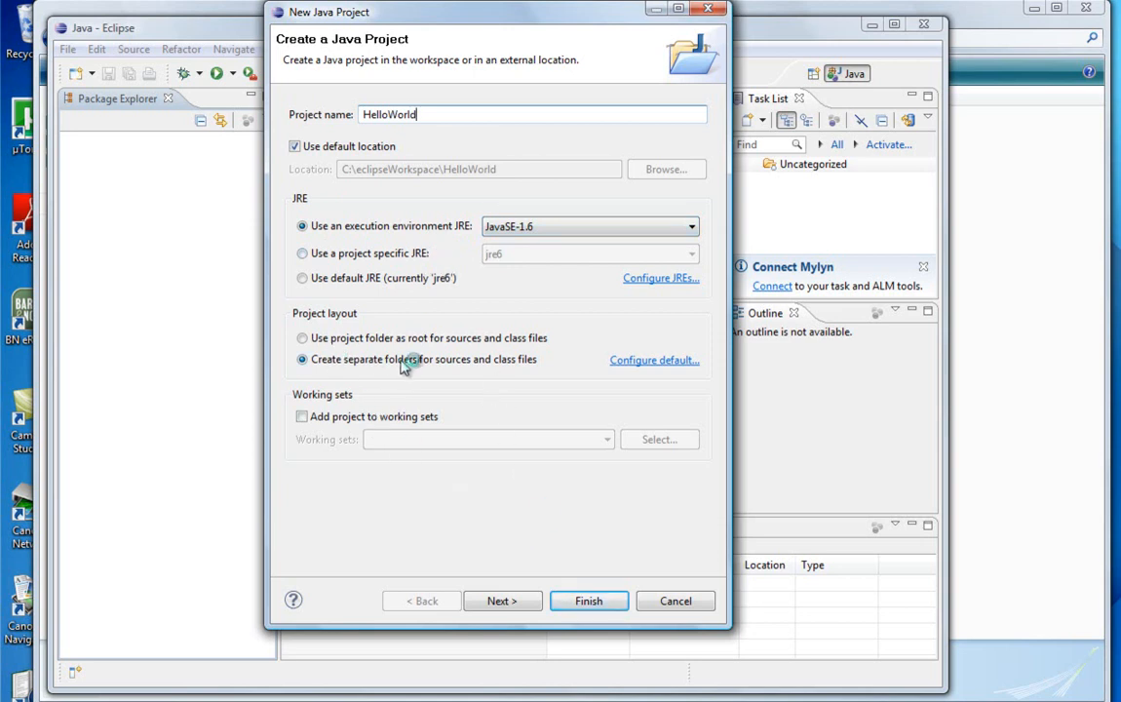
{"action": "left_click", "coordinate": [588, 601]}
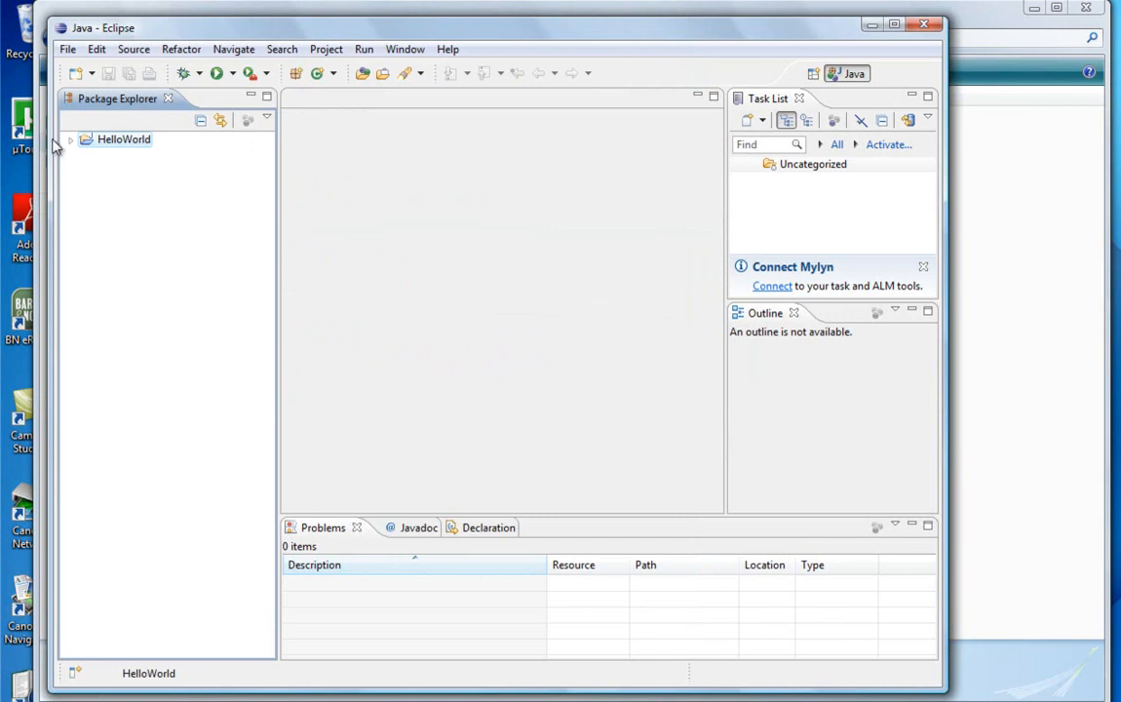
Step: Start an import into the HelloWorld project's src folder with File System as the import source
{"action": "left_click", "coordinate": [71, 140]}
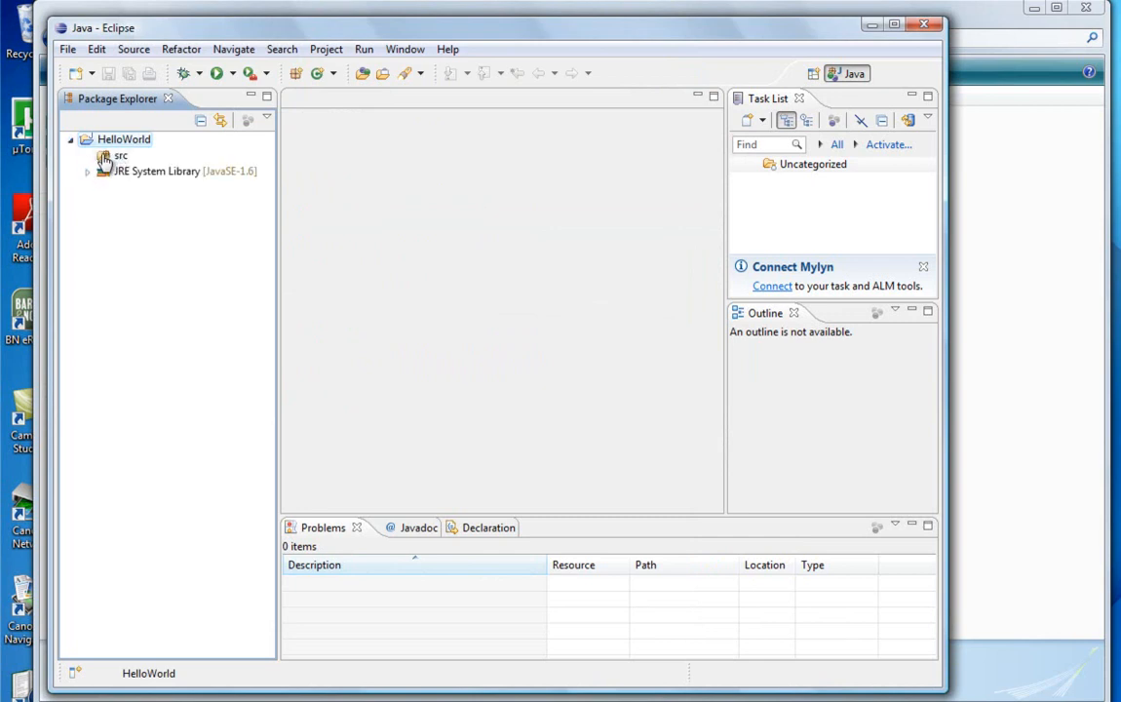
{"action": "left_click", "coordinate": [104, 159]}
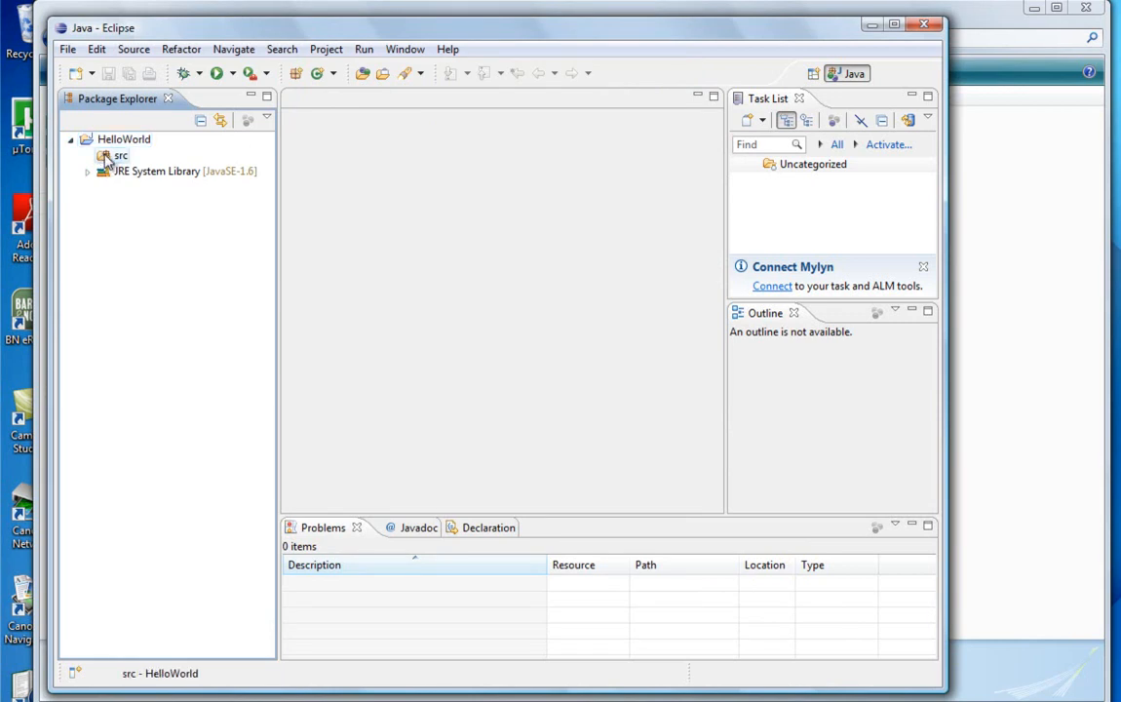
{"action": "right_click", "coordinate": [107, 160]}
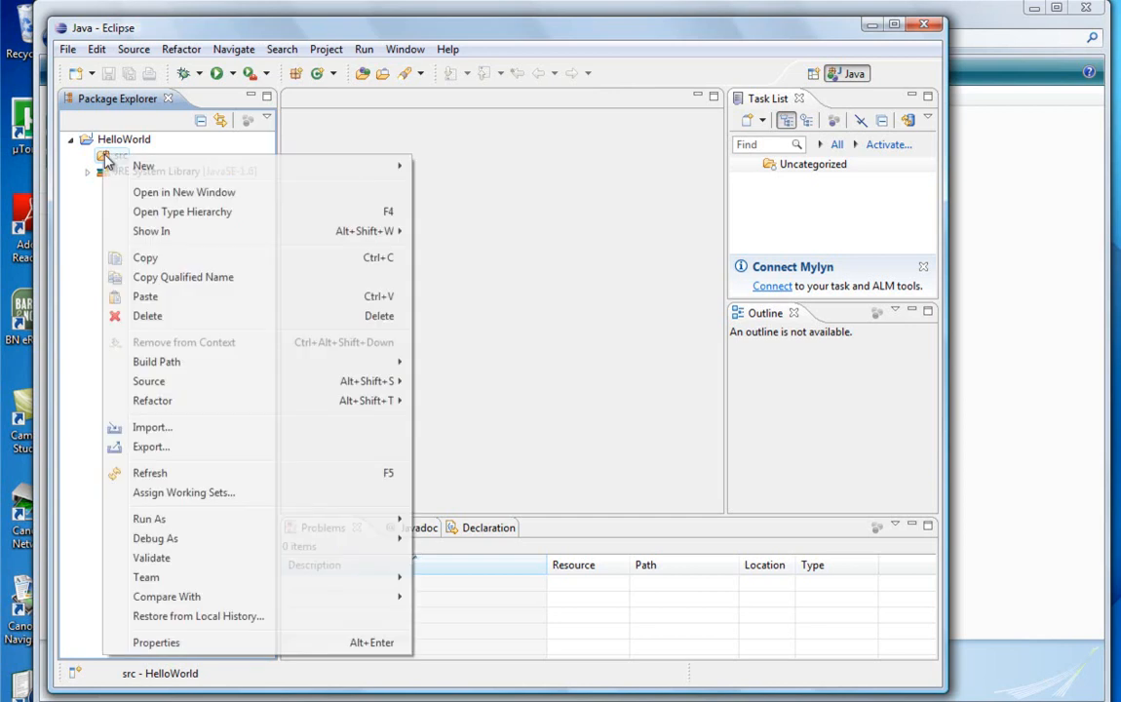
{"action": "left_click", "coordinate": [152, 428]}
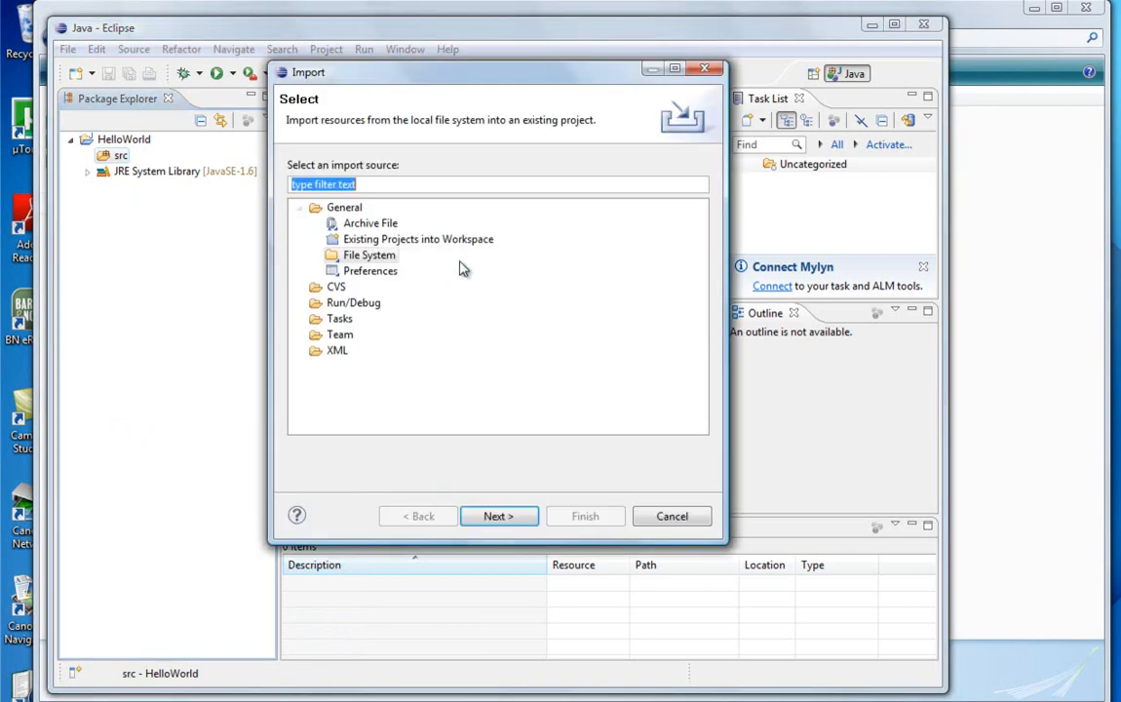
{"action": "left_click", "coordinate": [300, 207]}
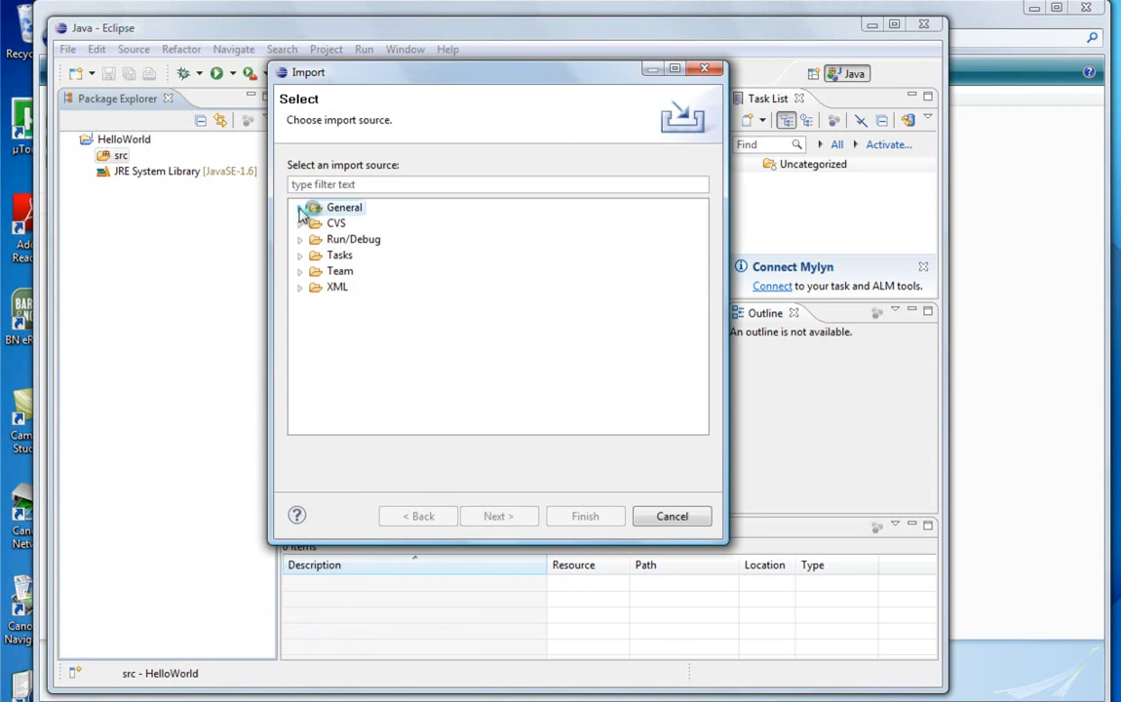
{"action": "left_click", "coordinate": [300, 207]}
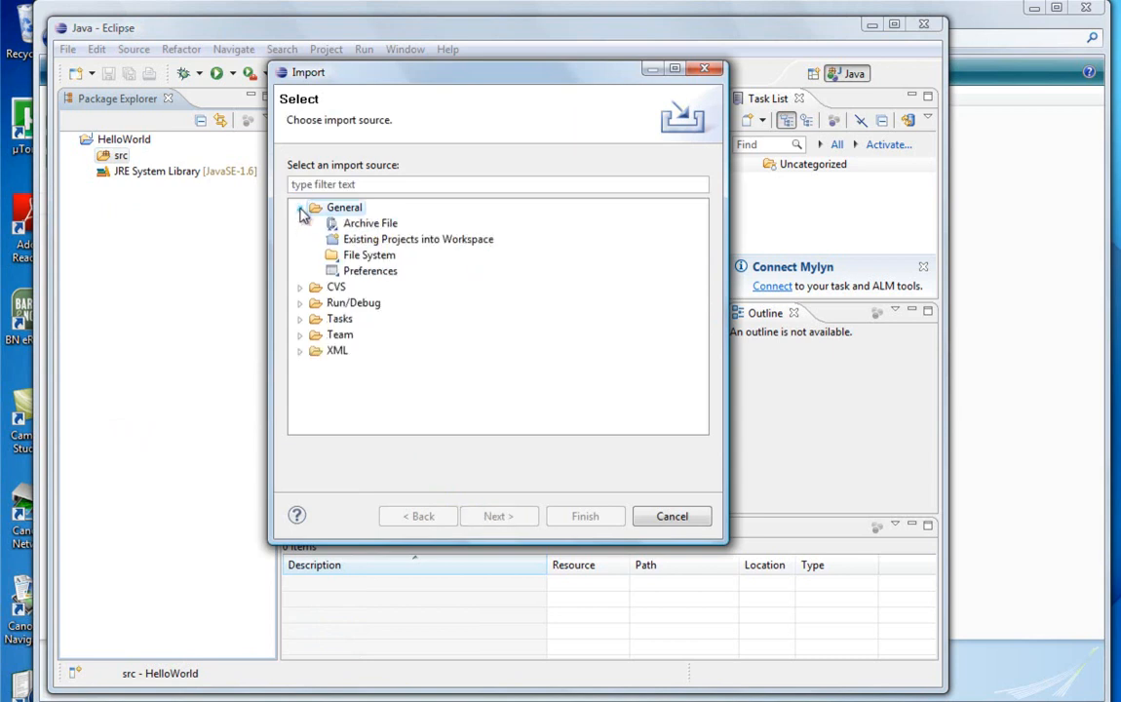
{"action": "left_click", "coordinate": [337, 258]}
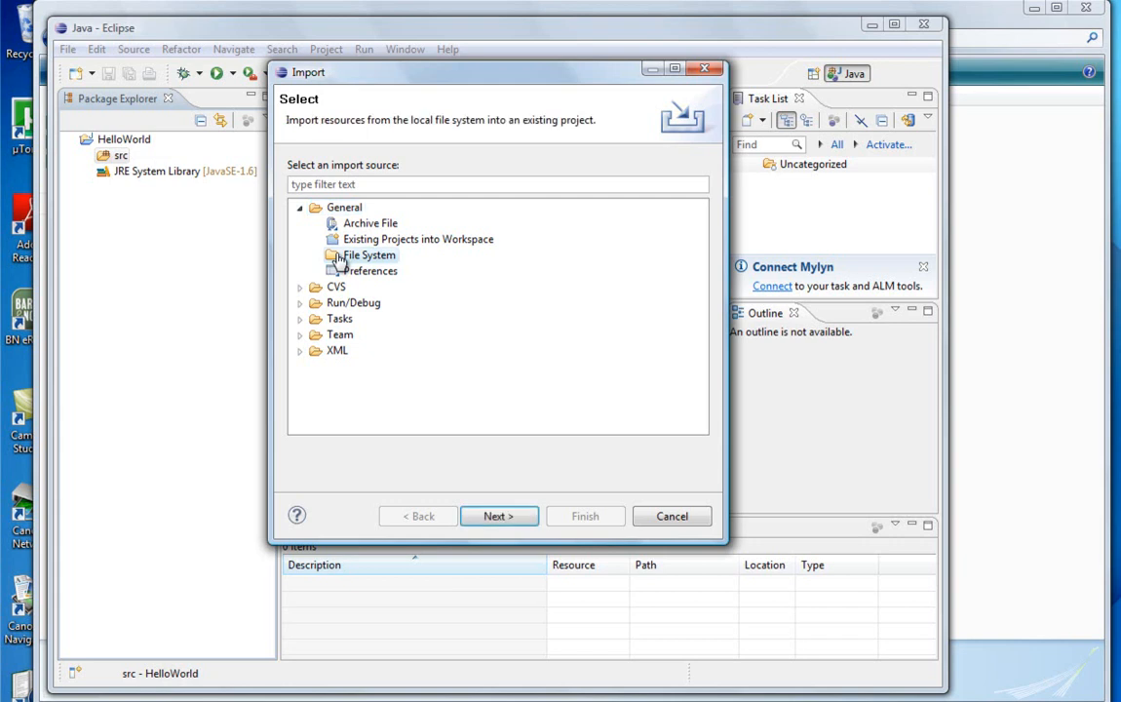
{"action": "left_click", "coordinate": [498, 517]}
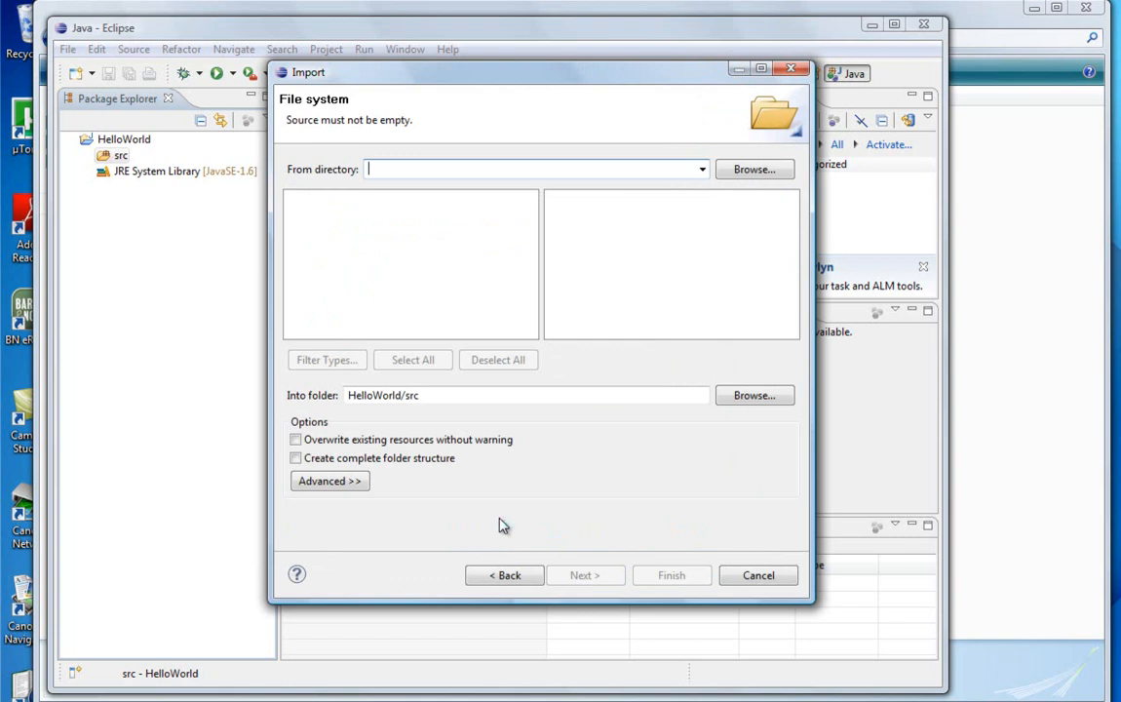
Step: Import only Hello.java from the directory C:\java\javaTest into HelloWorld/src
{"action": "left_click", "coordinate": [746, 171]}
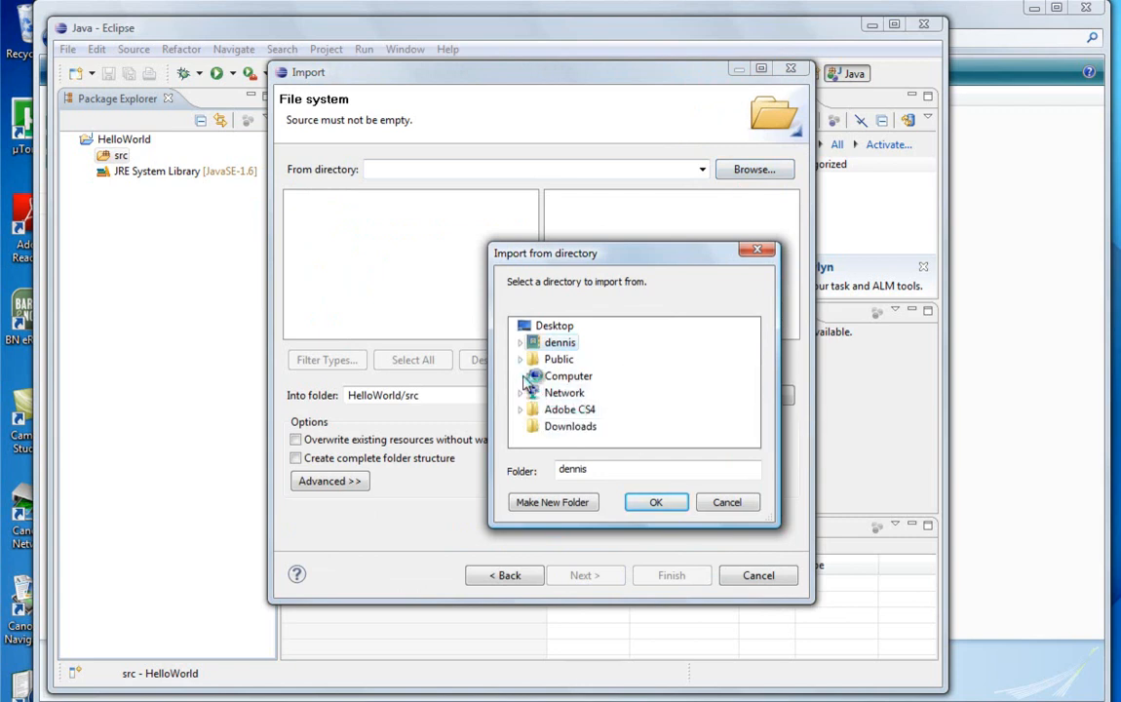
{"action": "left_click", "coordinate": [521, 377]}
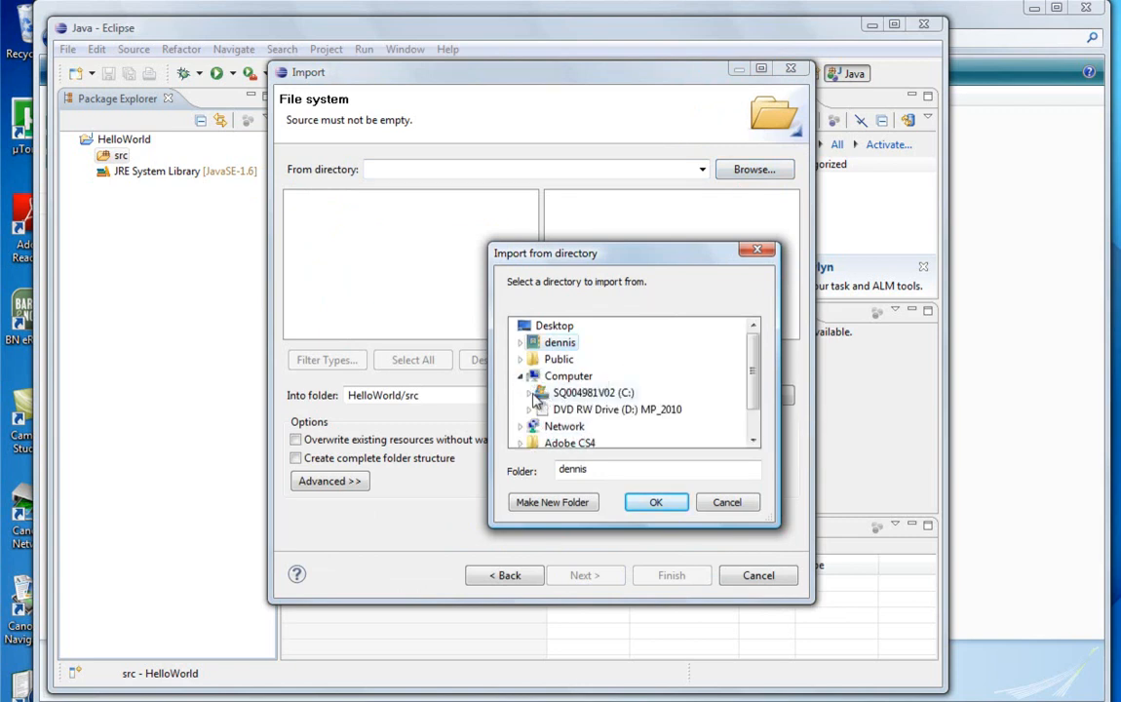
{"action": "left_click", "coordinate": [532, 395]}
{"action": "left_click_drag", "start_coordinate": [753, 359], "coordinate": [732, 381]}
{"action": "left_click", "coordinate": [538, 393]}
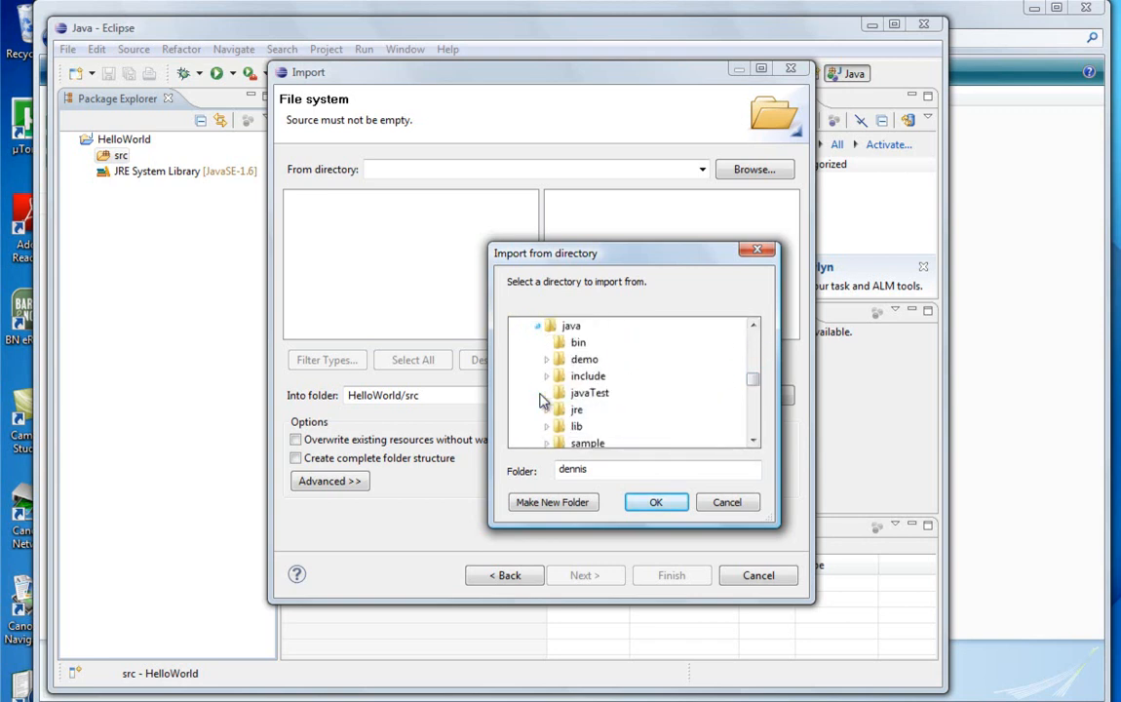
{"action": "left_click", "coordinate": [566, 394]}
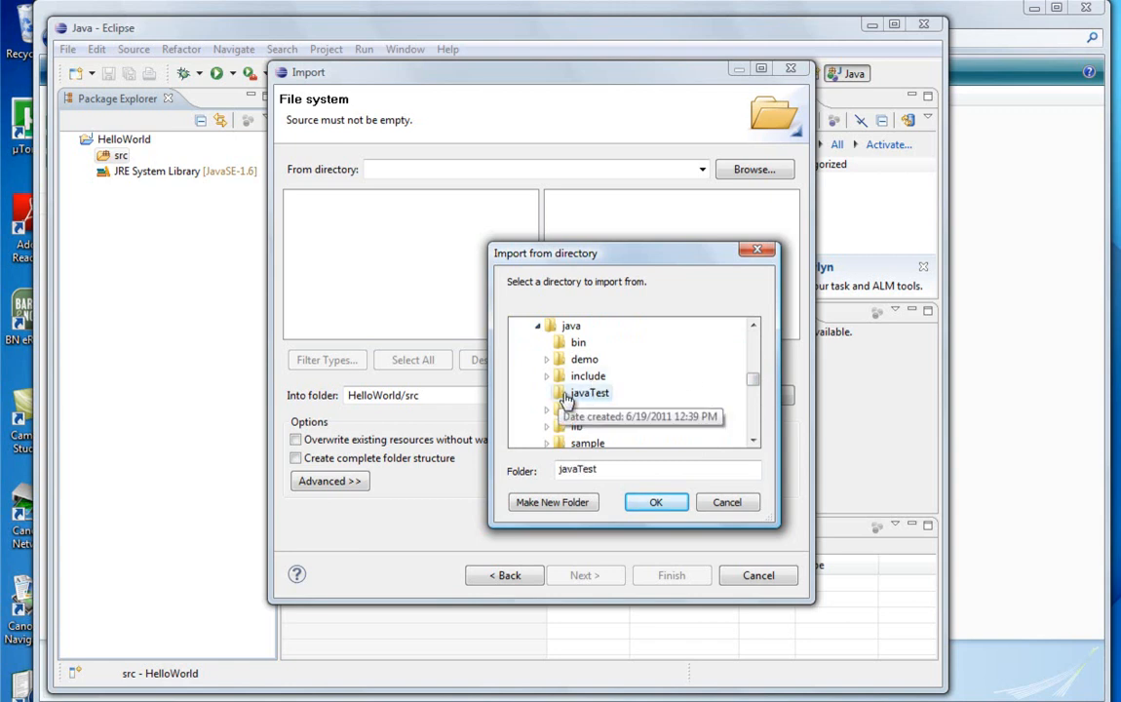
{"action": "left_click", "coordinate": [655, 502]}
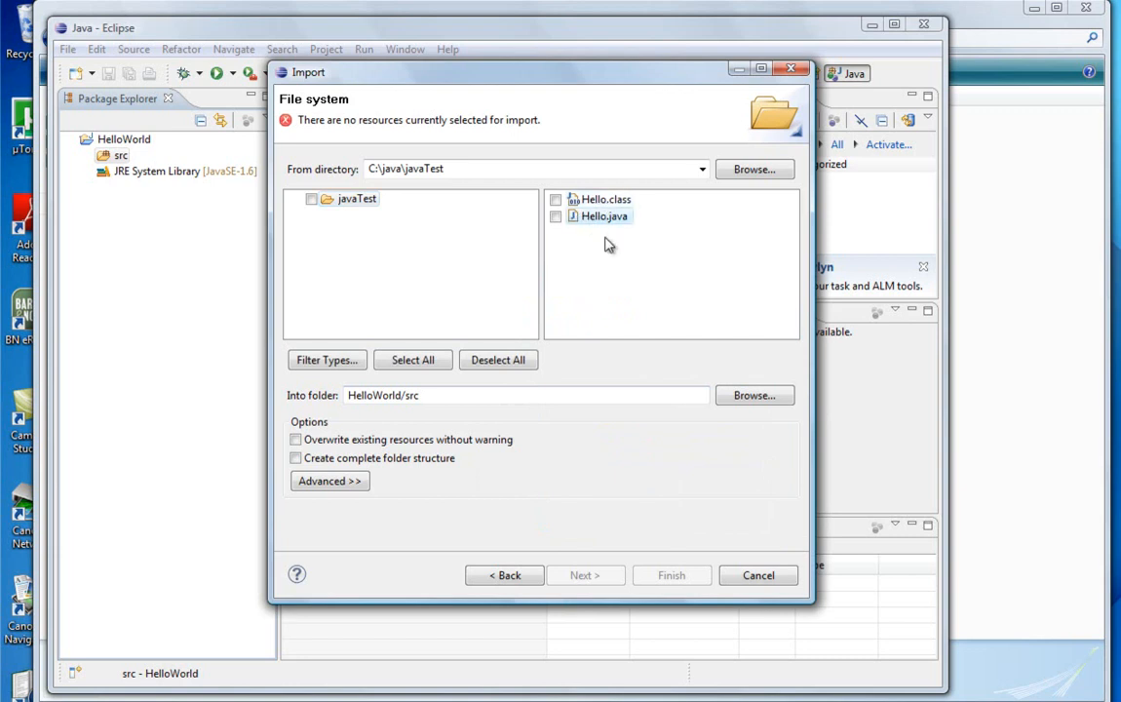
{"action": "left_click", "coordinate": [556, 217]}
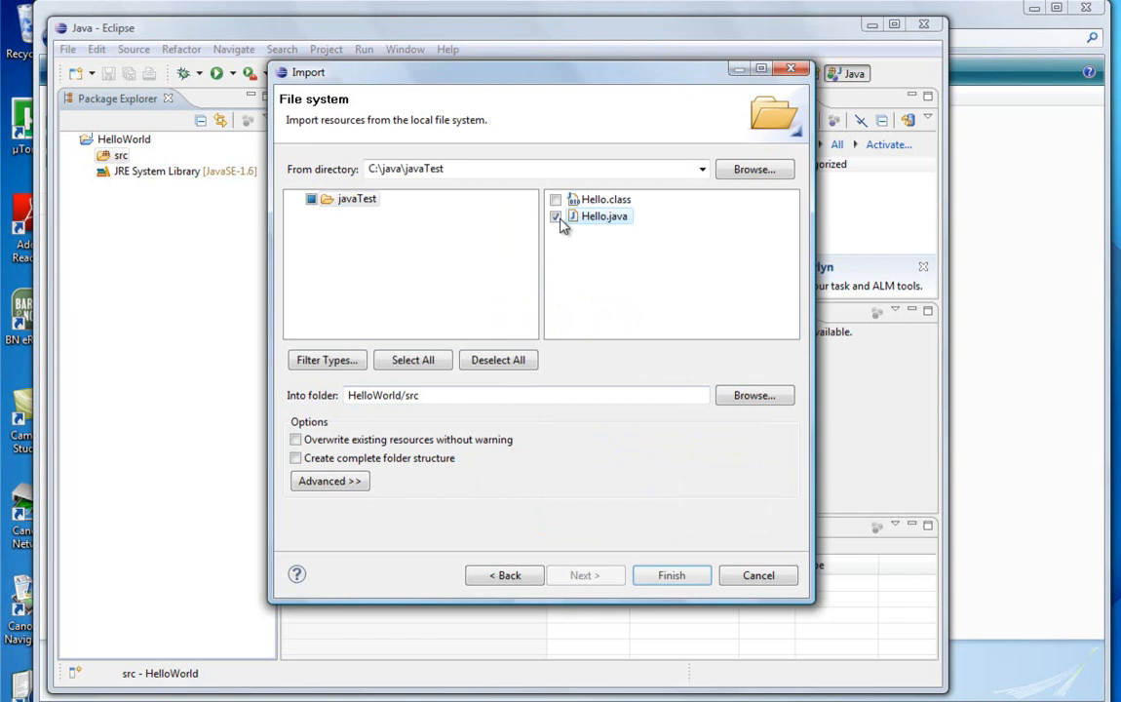
{"action": "left_click", "coordinate": [671, 575]}
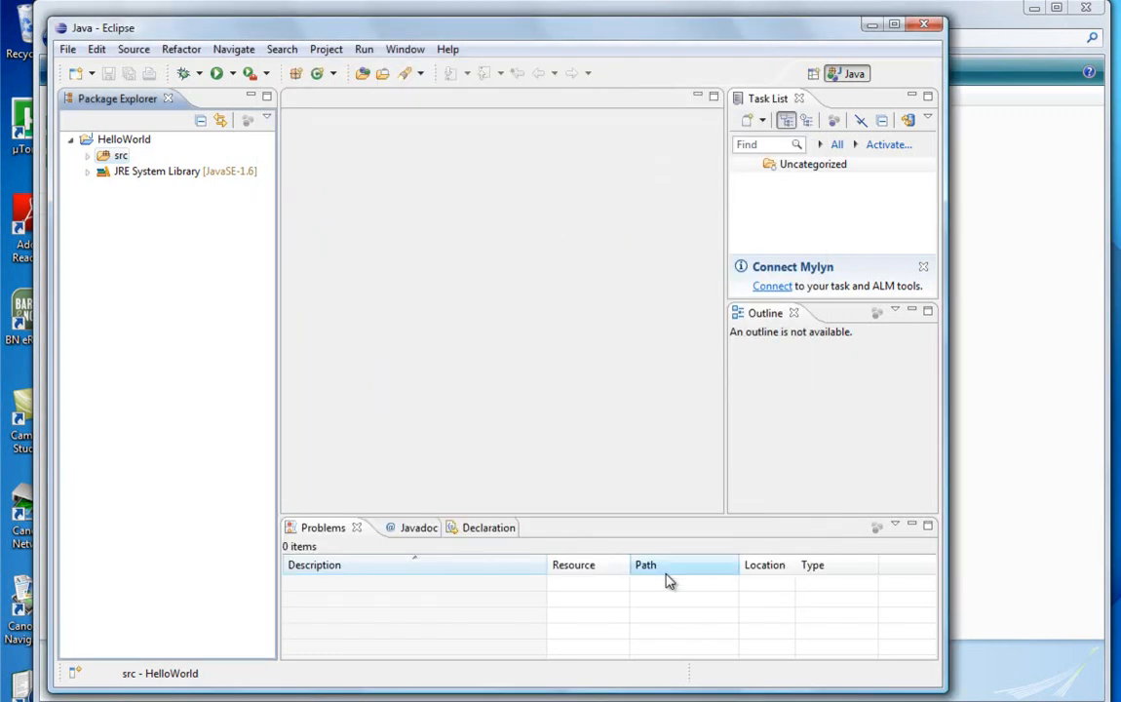
Step: Expand src and its default package down to the imported file's contents, and open Hello.java for editing
{"action": "left_click", "coordinate": [87, 157]}
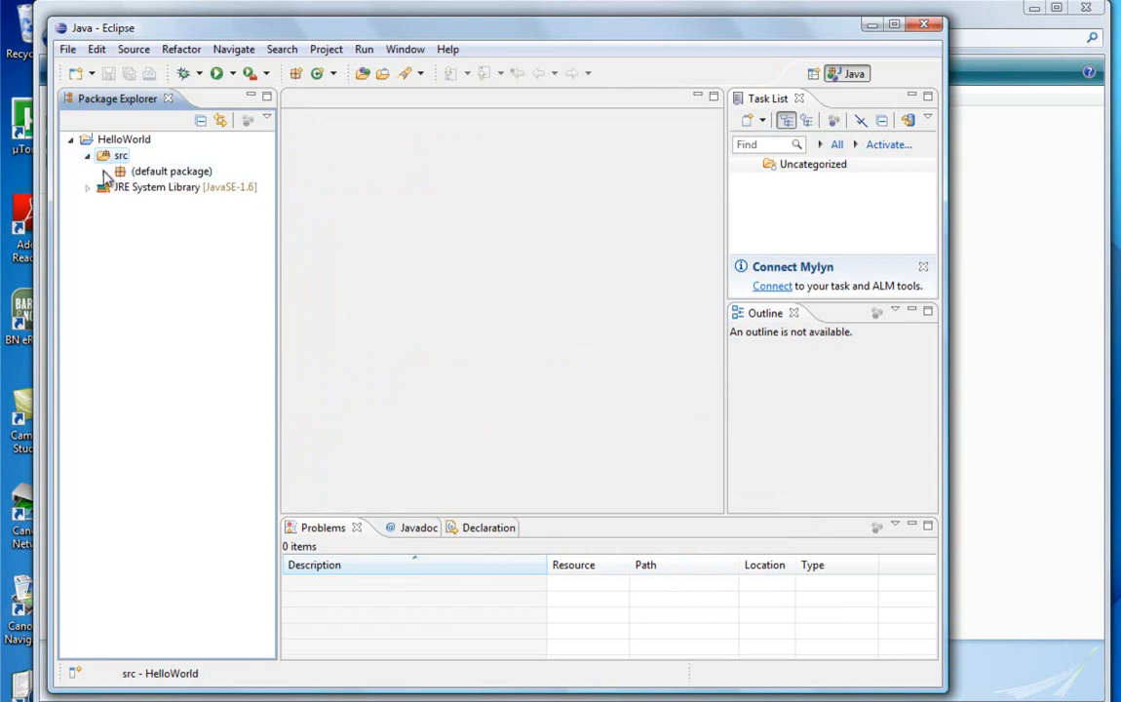
{"action": "left_click", "coordinate": [104, 172]}
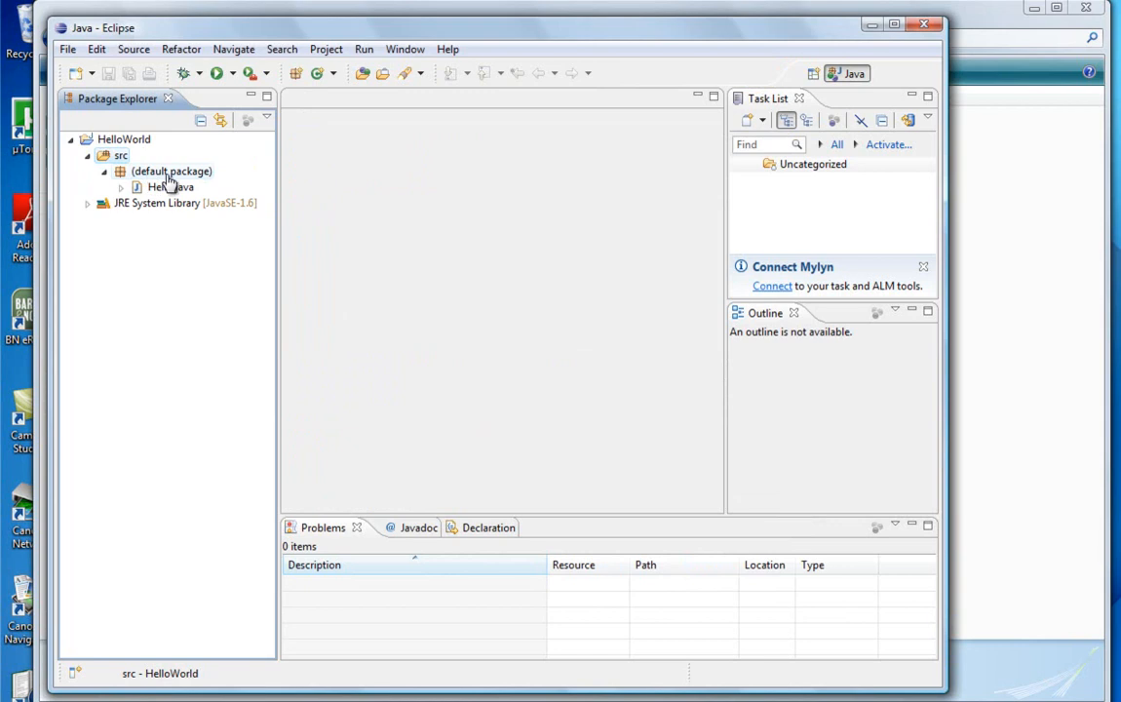
{"action": "left_click", "coordinate": [120, 187]}
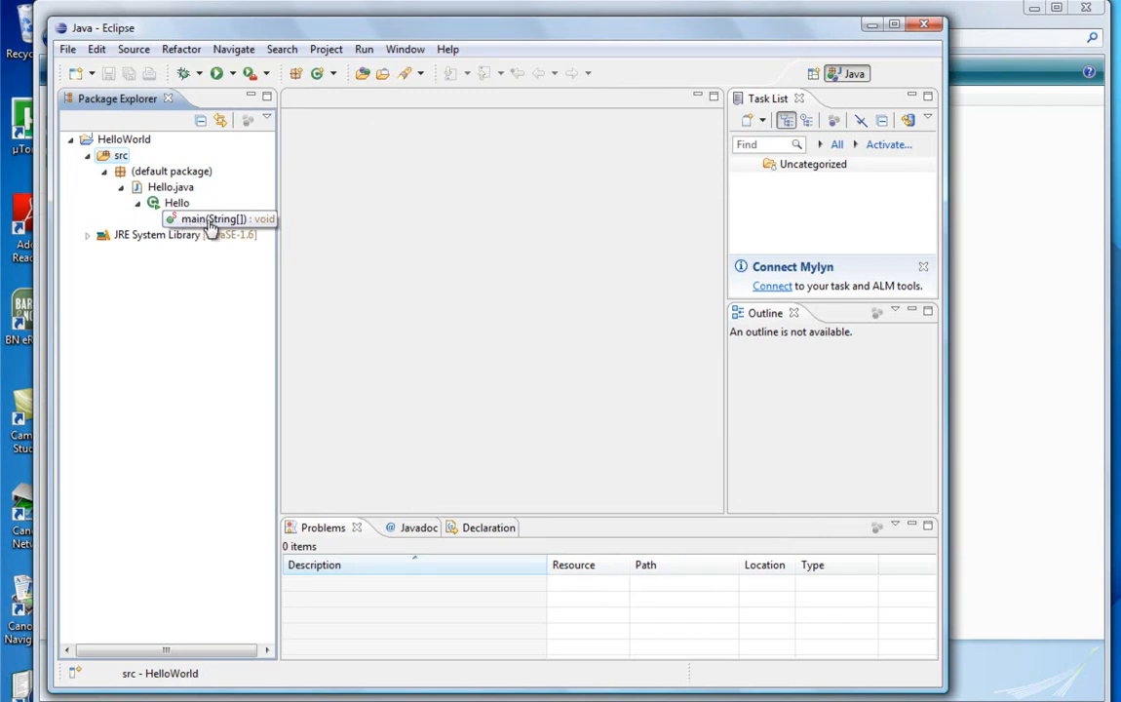
{"action": "double_click", "coordinate": [166, 187]}
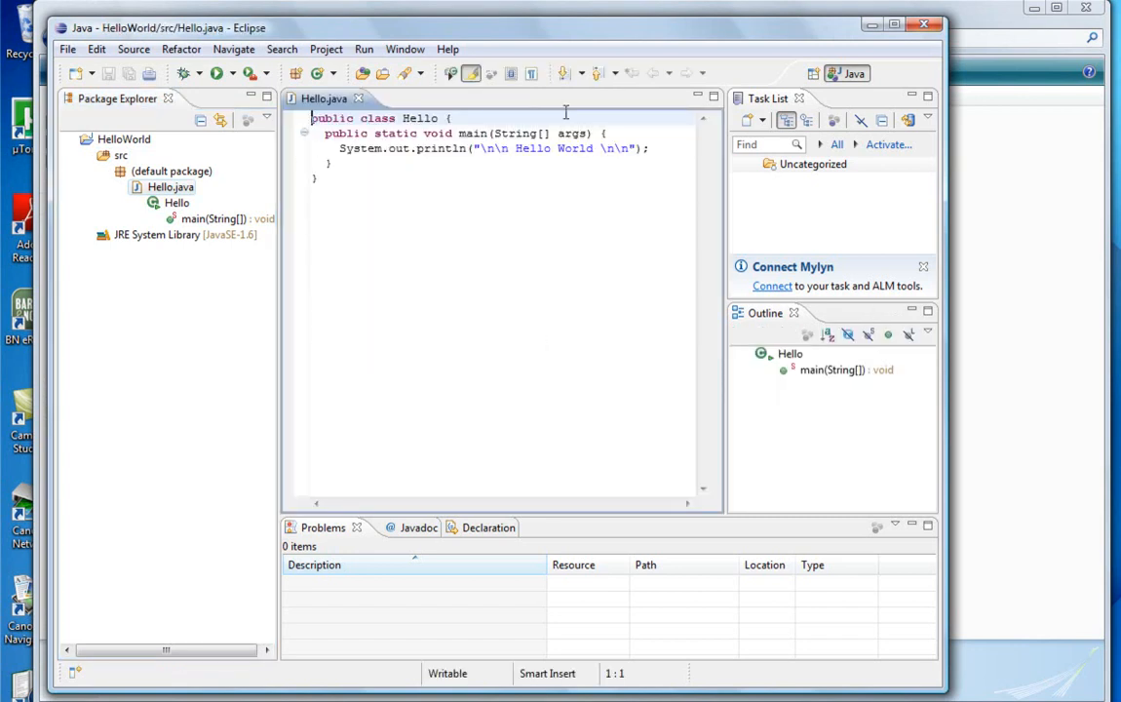
Step: Duplicate the System.out.println statement onto a new line directly below it in the main method
{"action": "left_click_drag", "start_coordinate": [654, 149], "coordinate": [340, 148]}
{"action": "key", "text": "ctrl+c"}
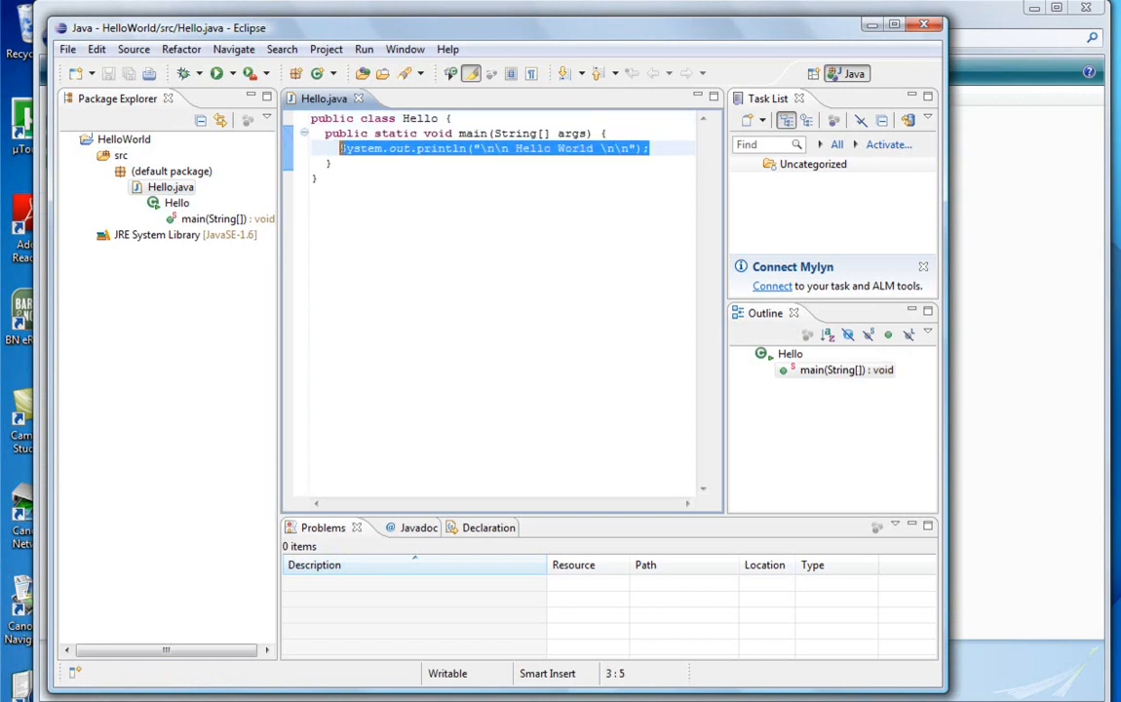
{"action": "left_click", "coordinate": [653, 148]}
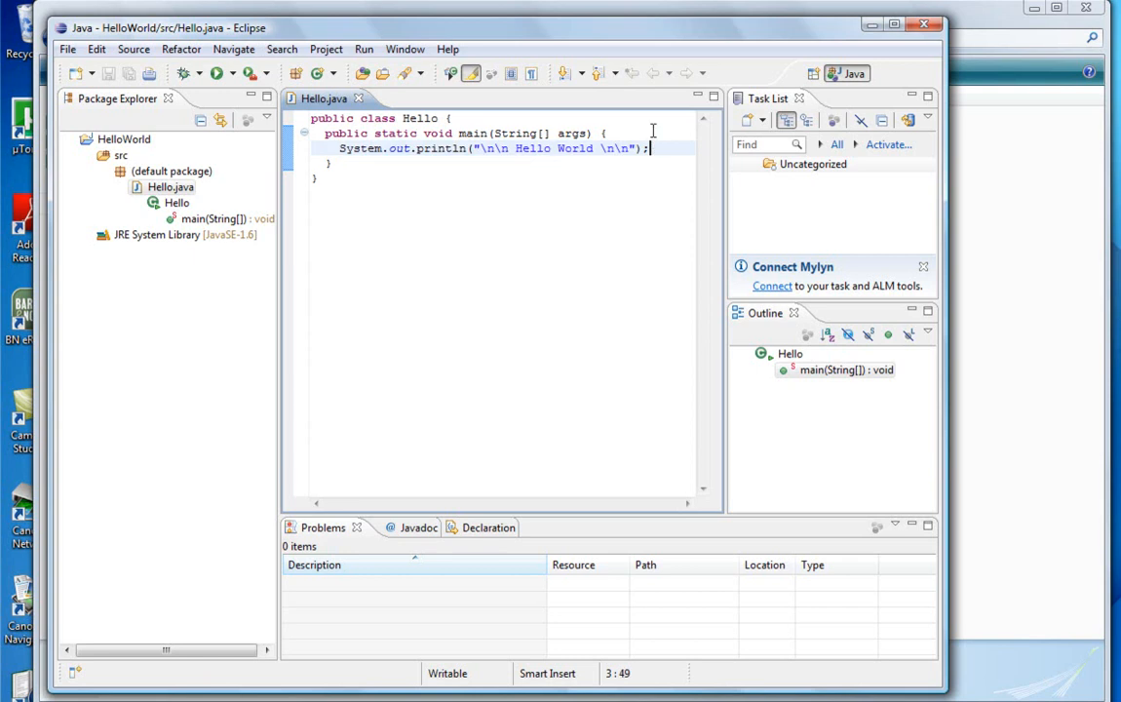
{"action": "key", "text": "Return"}
{"action": "key", "text": "ctrl+v"}
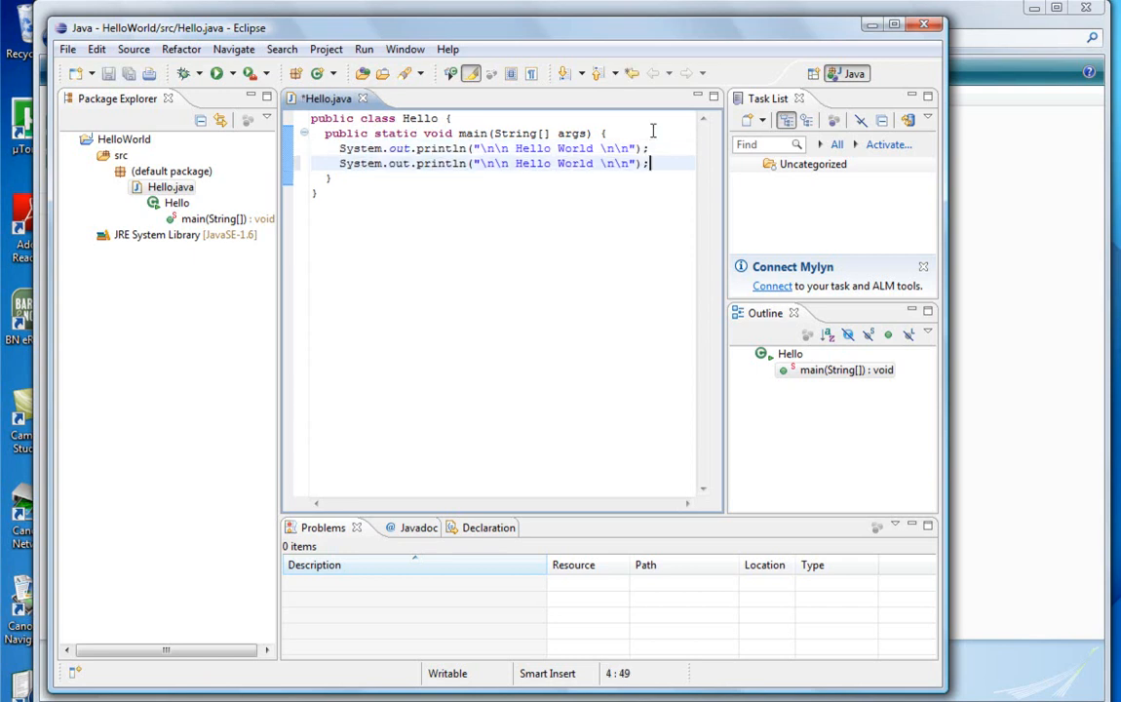
Step: Replace the Hello World text in the second println statement with "This is the start of something BIG!"
{"action": "left_click_drag", "start_coordinate": [592, 163], "coordinate": [516, 163]}
{"action": "type", "text": "This is "}
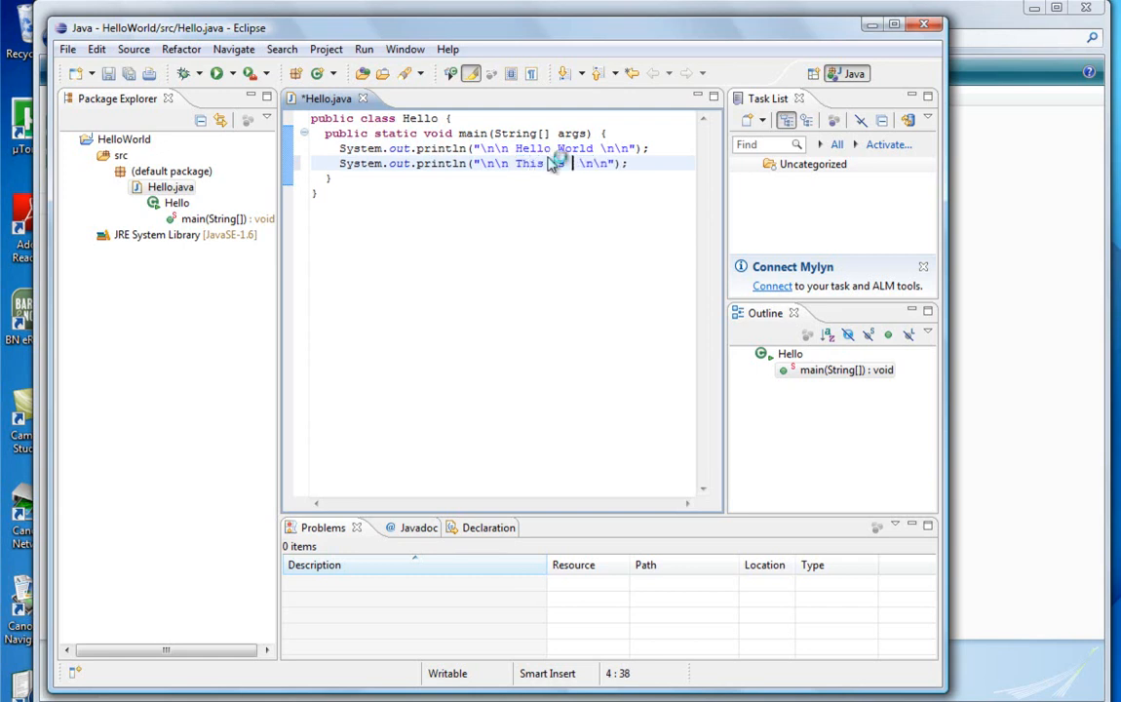
{"action": "type", "text": "the start of som"}
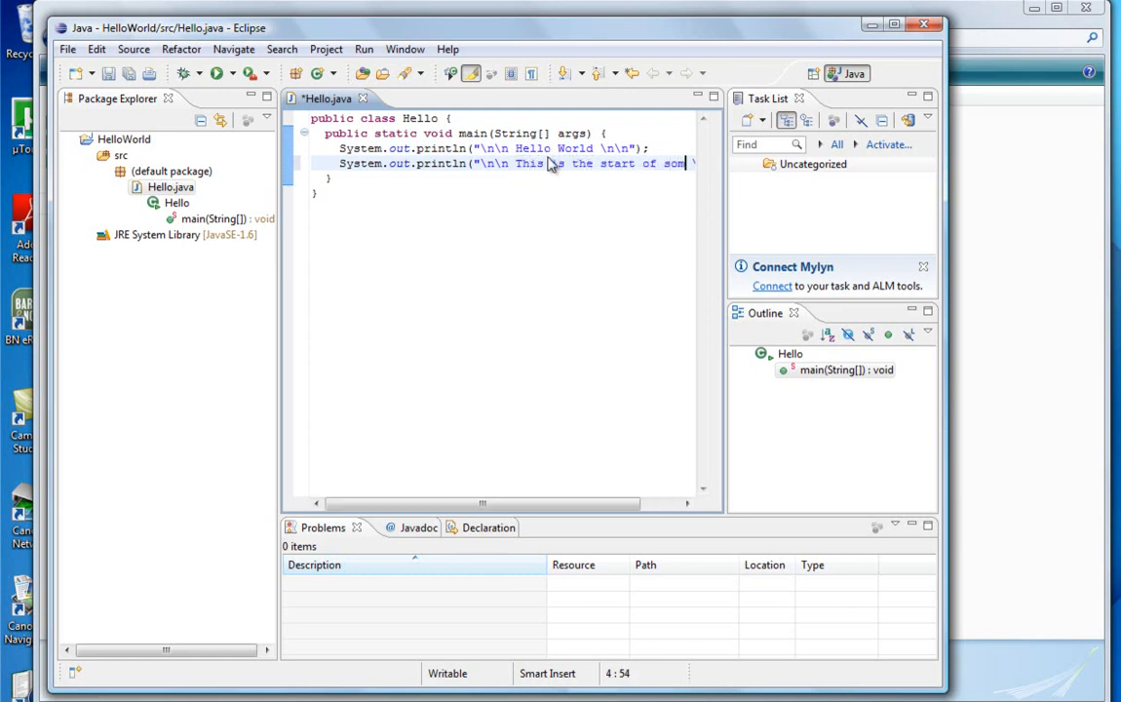
{"action": "type", "text": "ething "}
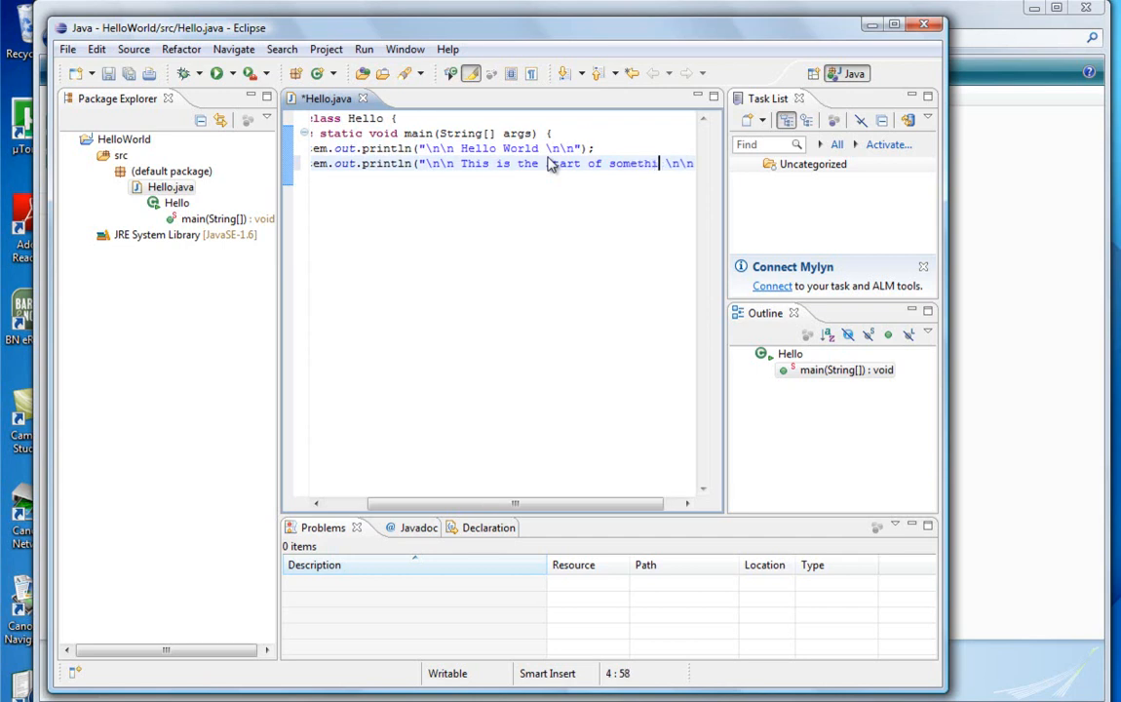
{"action": "type", "text": "BIG!"}
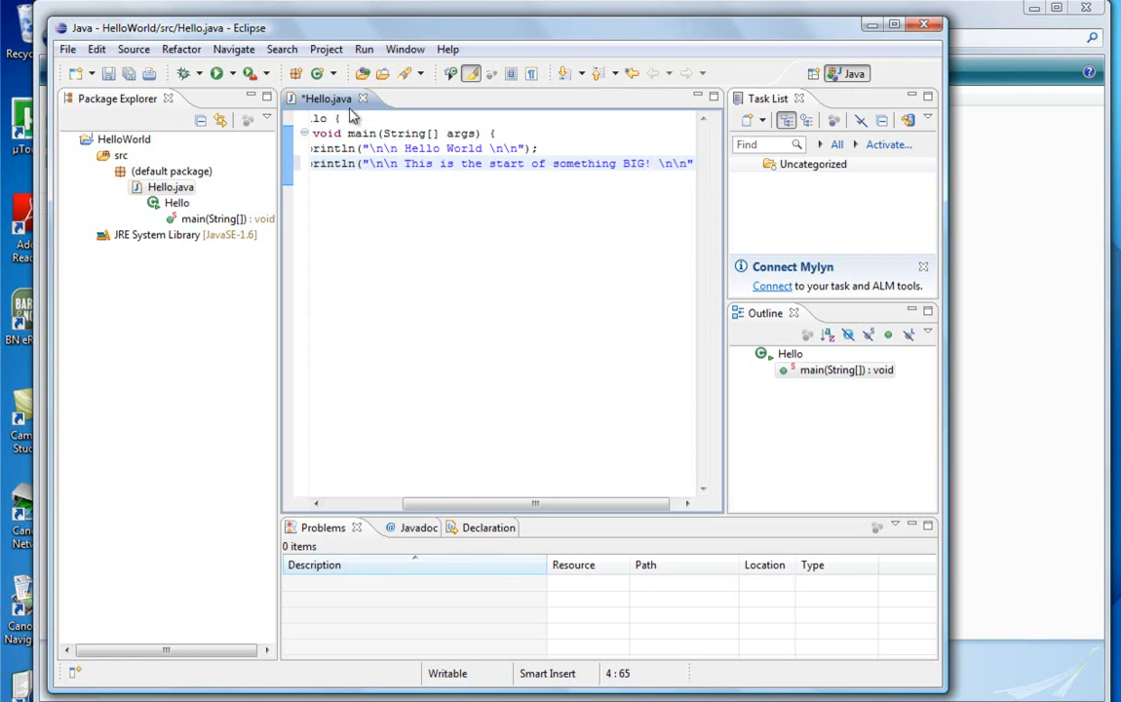
Step: Clean all projects so that HelloWorld is rebuilt from scratch
{"action": "left_click", "coordinate": [327, 53]}
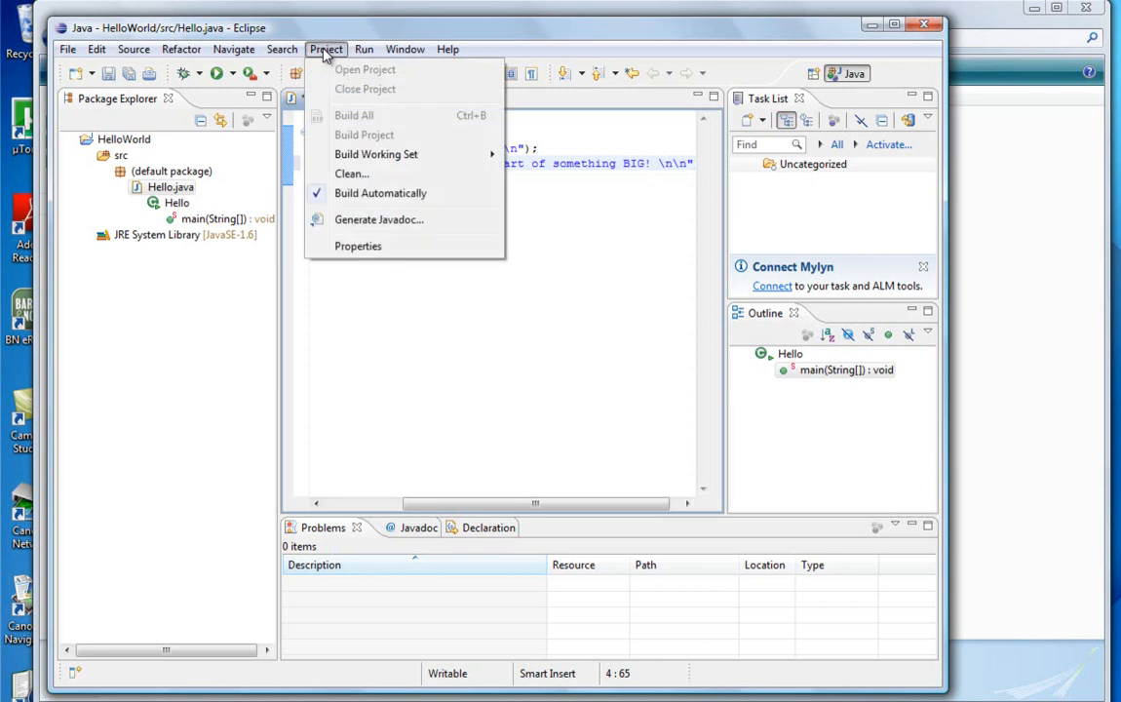
{"action": "left_click", "coordinate": [340, 176]}
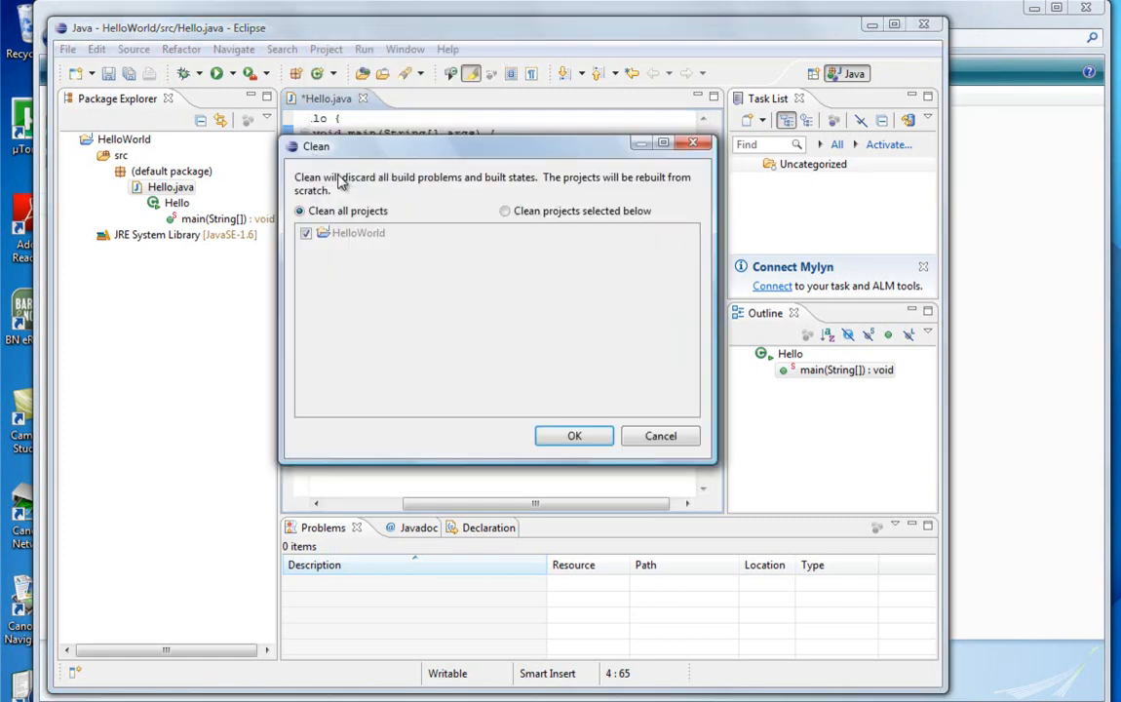
{"action": "left_click", "coordinate": [575, 435]}
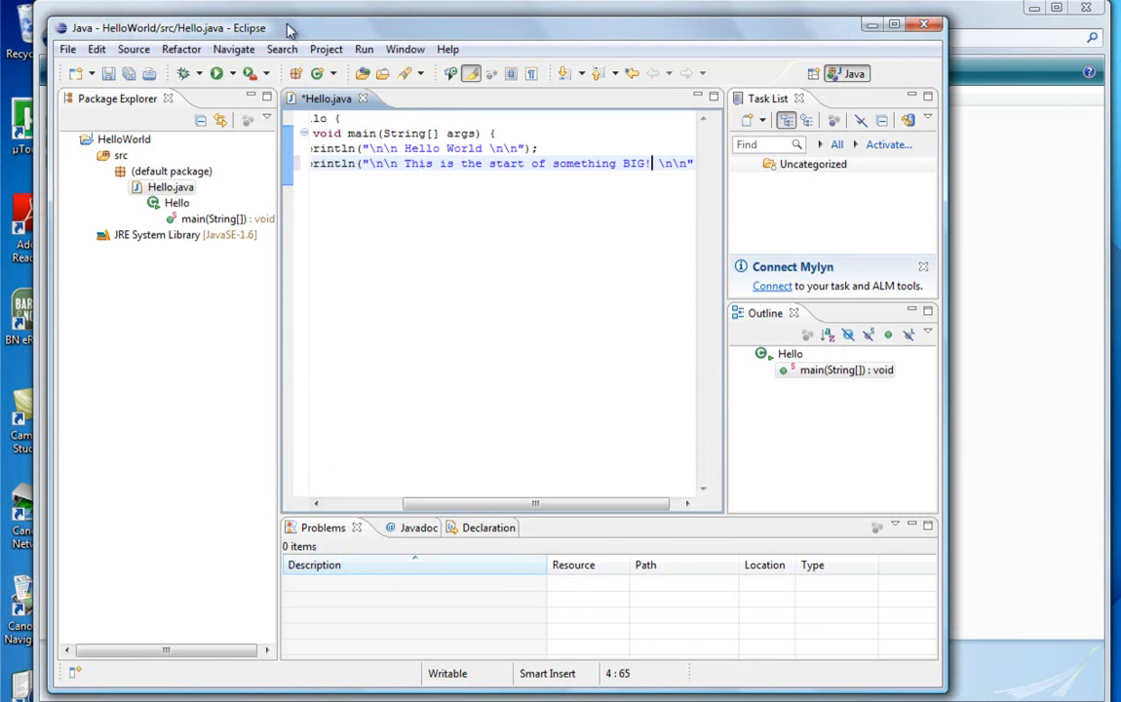
Step: Run the Hello program, saving Hello.java before the launch, and review its console output
{"action": "left_click", "coordinate": [217, 75]}
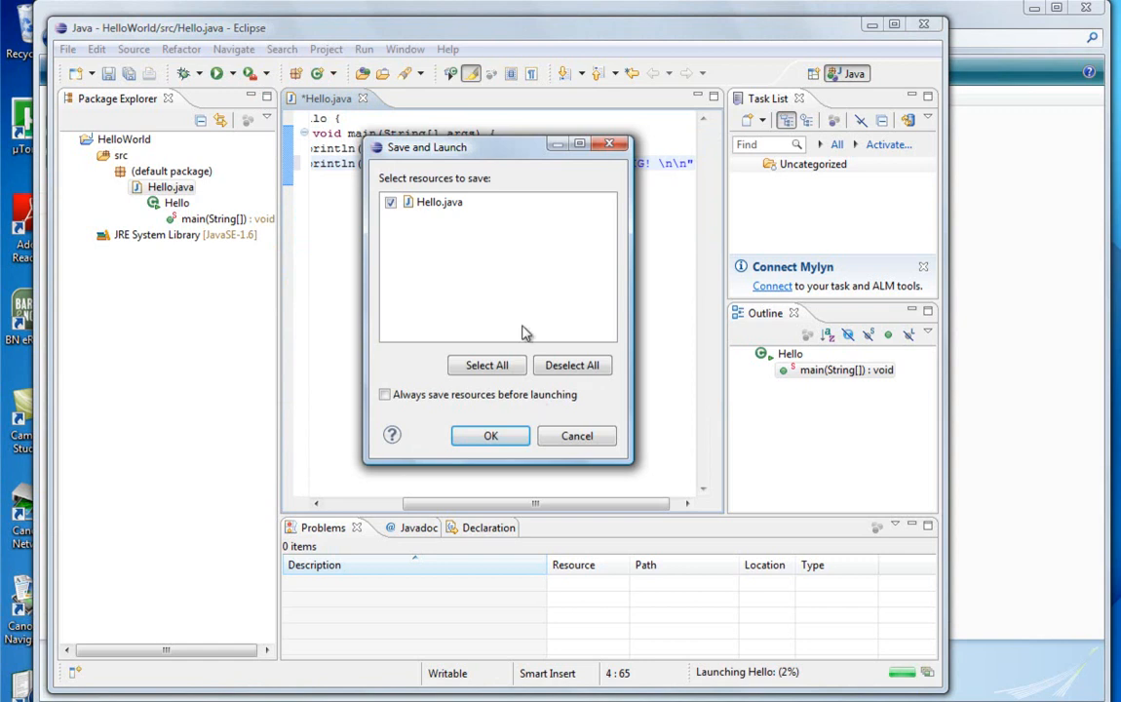
{"action": "left_click", "coordinate": [487, 435]}
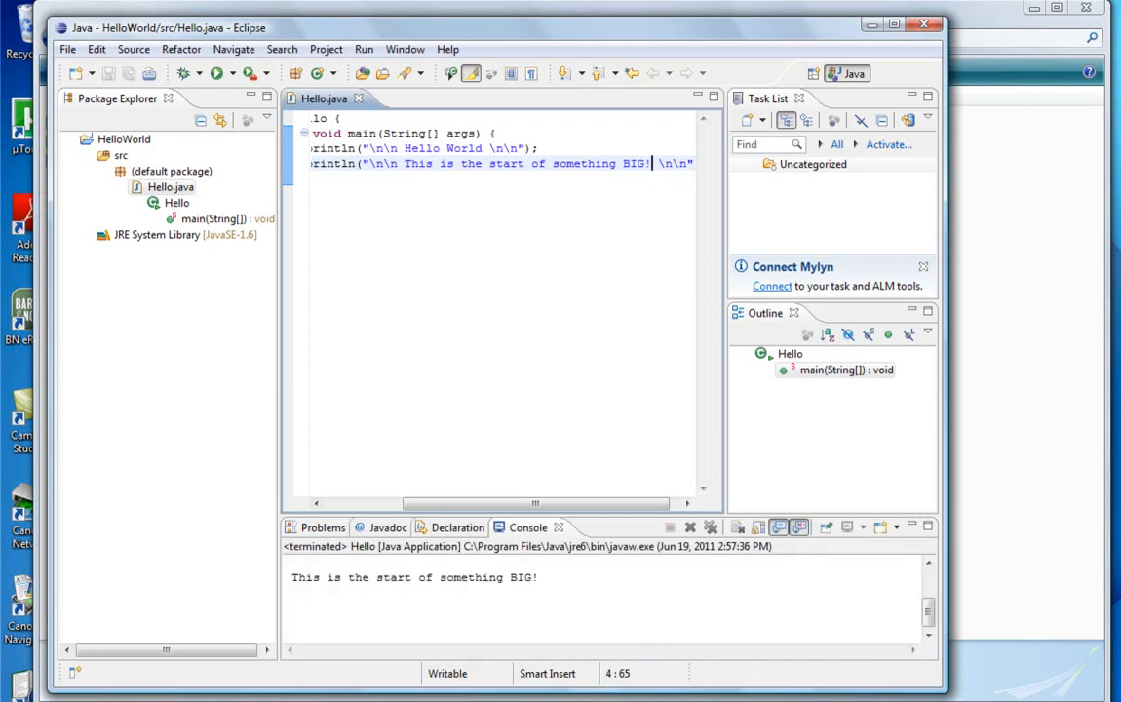
{"action": "left_click_drag", "start_coordinate": [615, 43], "coordinate": [605, 12]}
{"action": "mouse_move", "coordinate": [921, 573]}
{"action": "left_mouse_down"}
{"action": "mouse_move", "coordinate": [921, 557]}
{"action": "mouse_move", "coordinate": [928, 592]}
{"action": "left_mouse_up"}
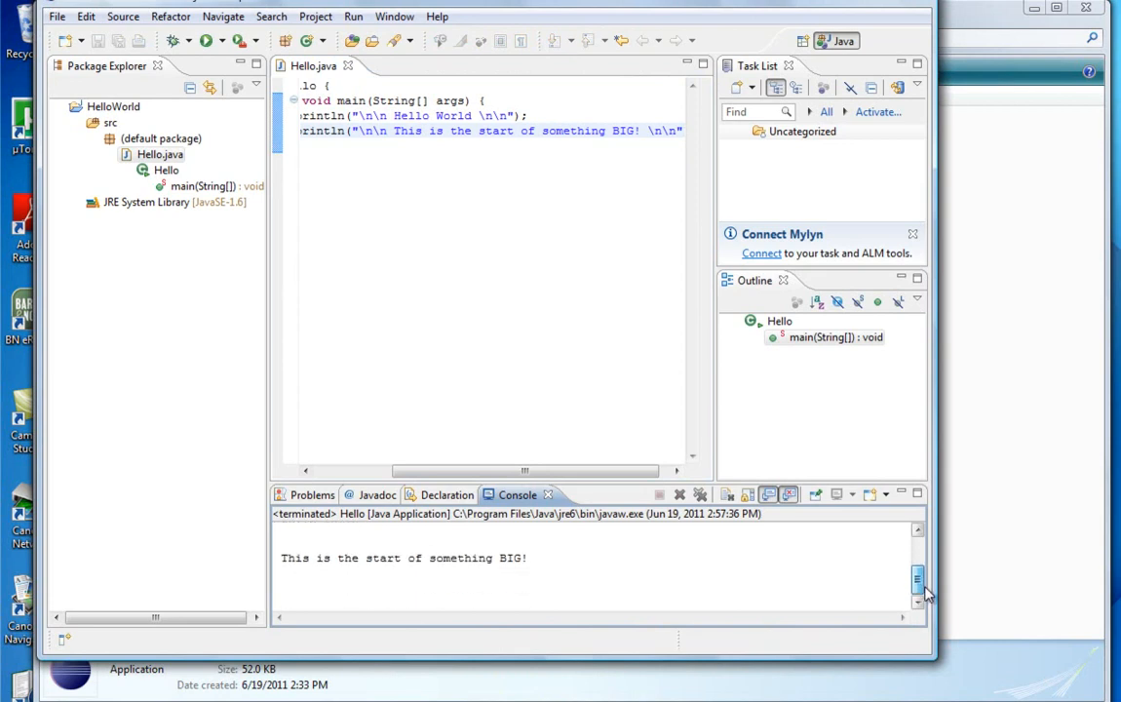
{"action": "left_click_drag", "start_coordinate": [827, 7], "coordinate": [841, 55]}
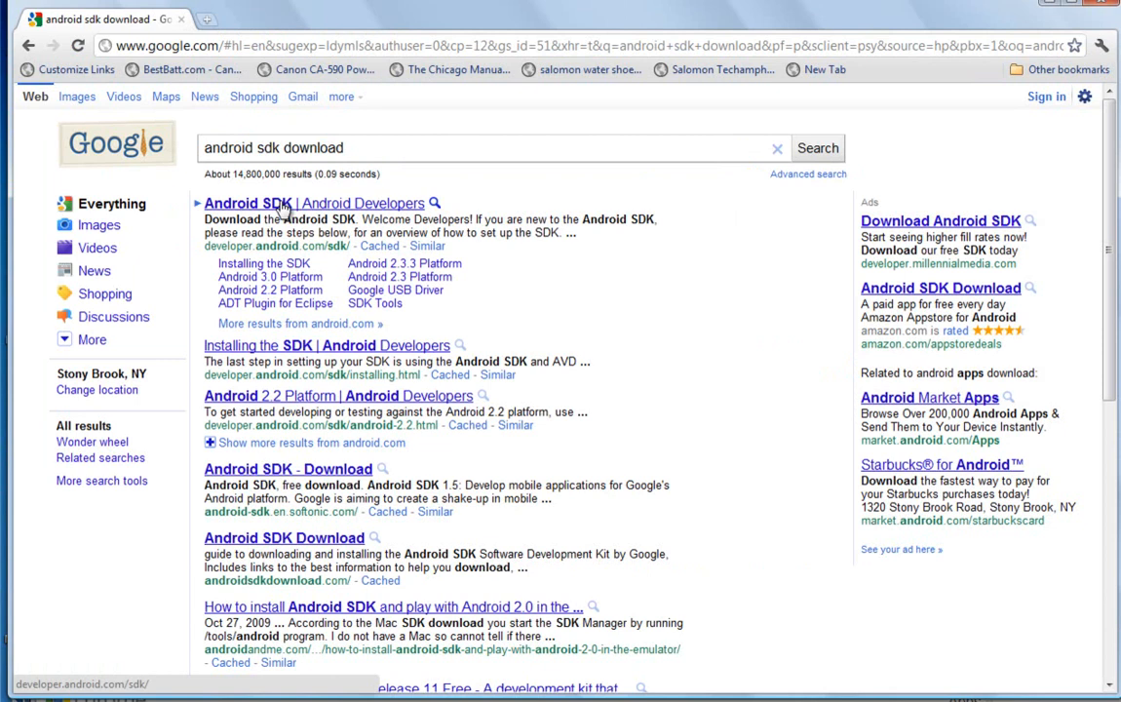
Step: In the Chrome browser, open the Android Developers SDK page from the search results and start saving android-sdk_r11-windows.zip
{"action": "left_click", "coordinate": [283, 206]}
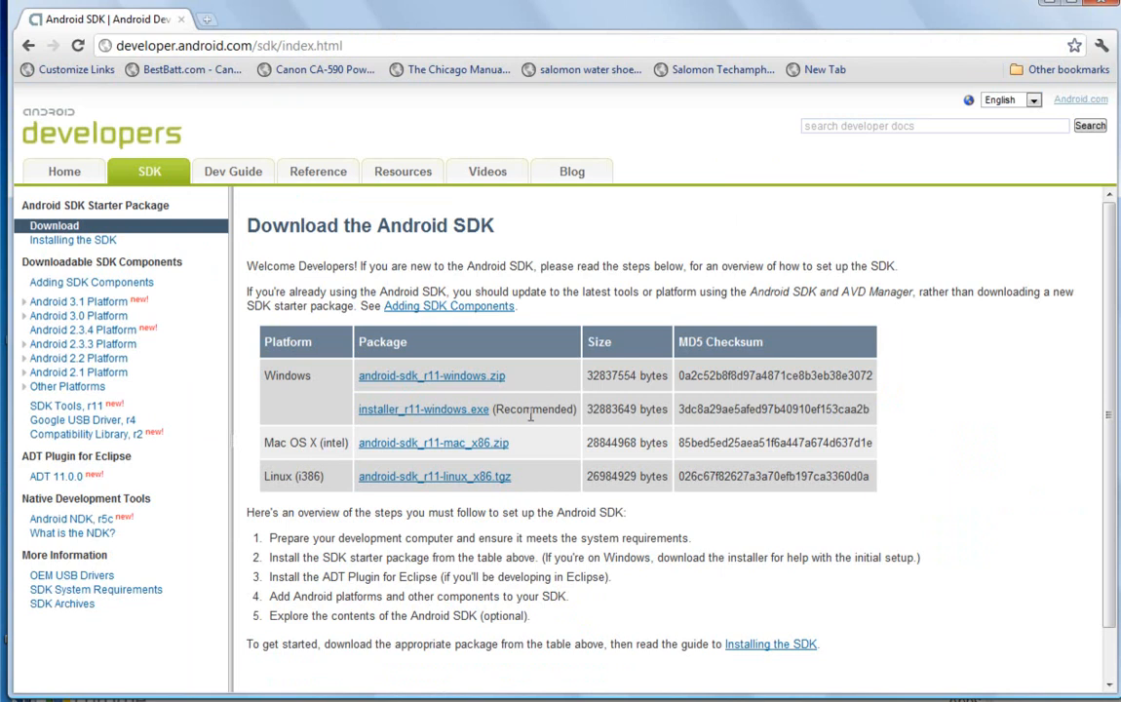
{"action": "right_click", "coordinate": [435, 381]}
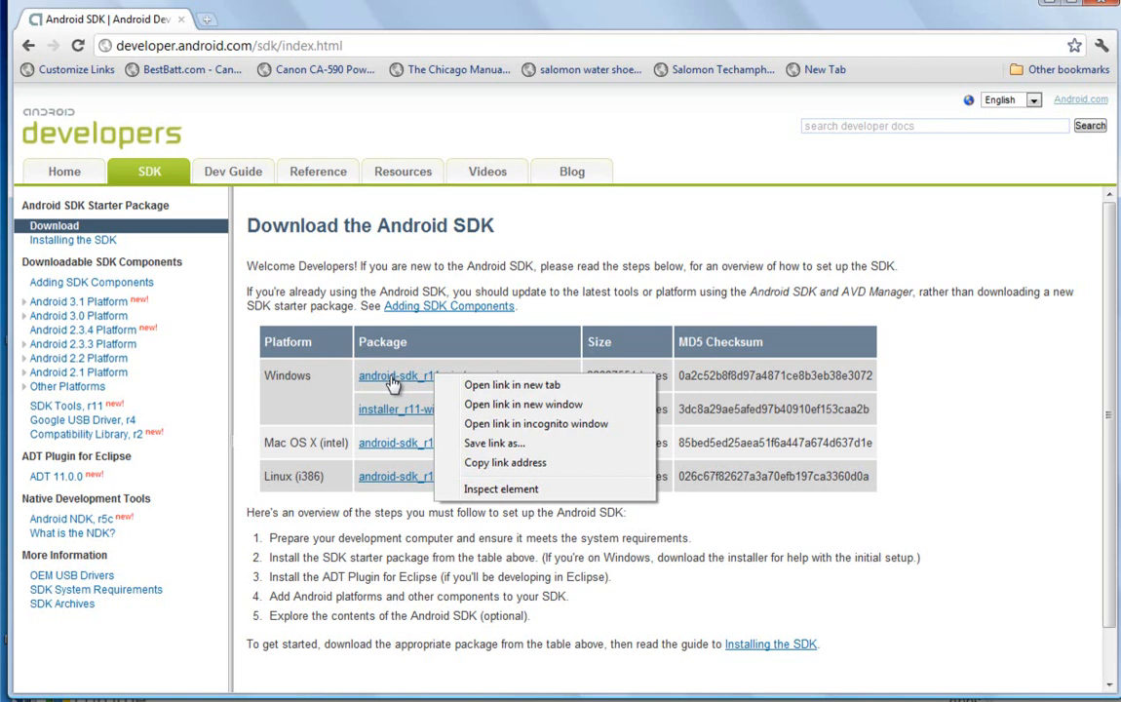
{"action": "left_click", "coordinate": [495, 443]}
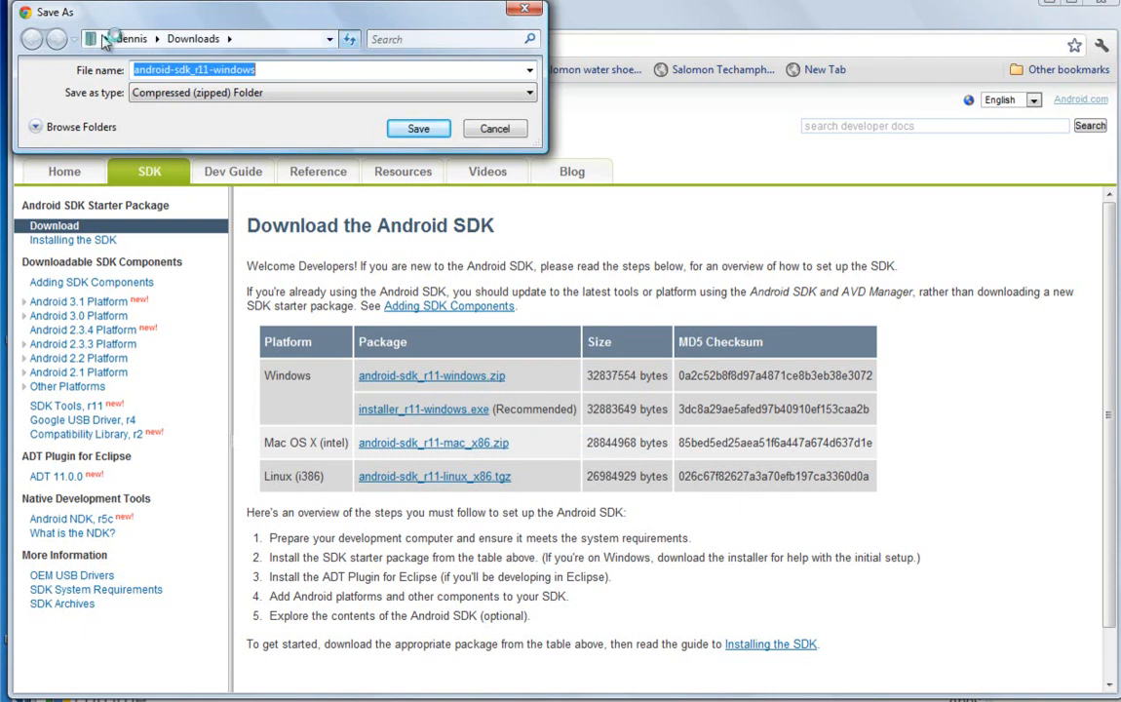
Step: Browse to the androidSDK folder on drive C: and save the android-sdk_r11-windows archive there
{"action": "left_click", "coordinate": [36, 128]}
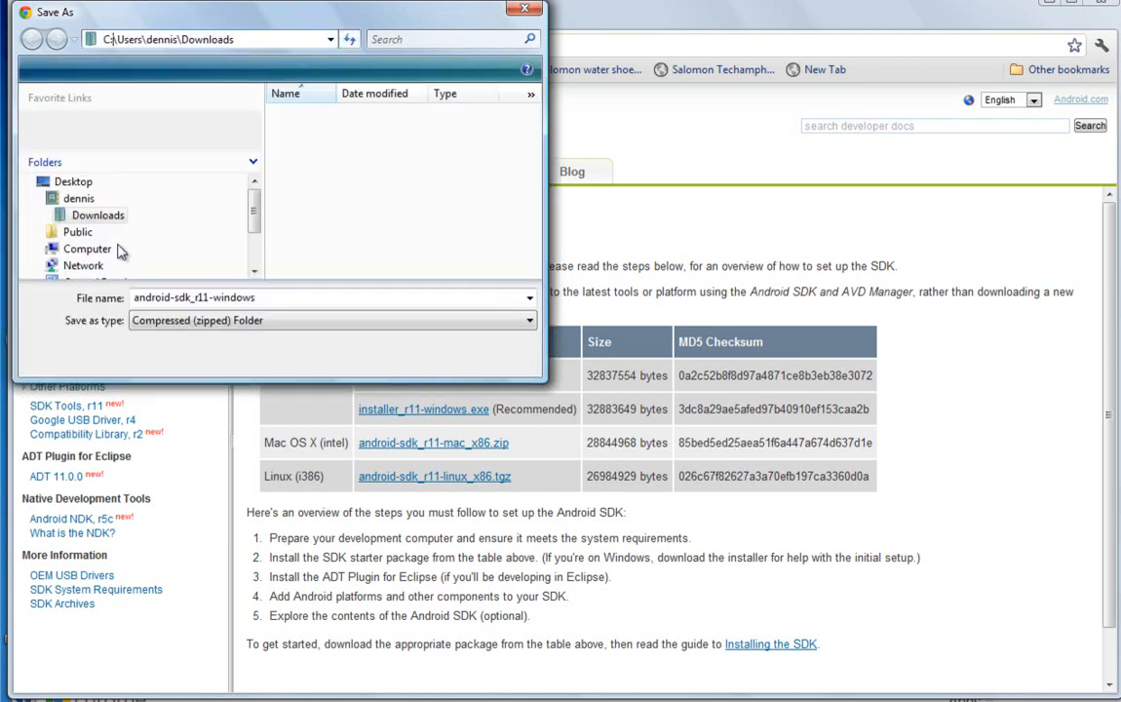
{"action": "left_click", "coordinate": [53, 250]}
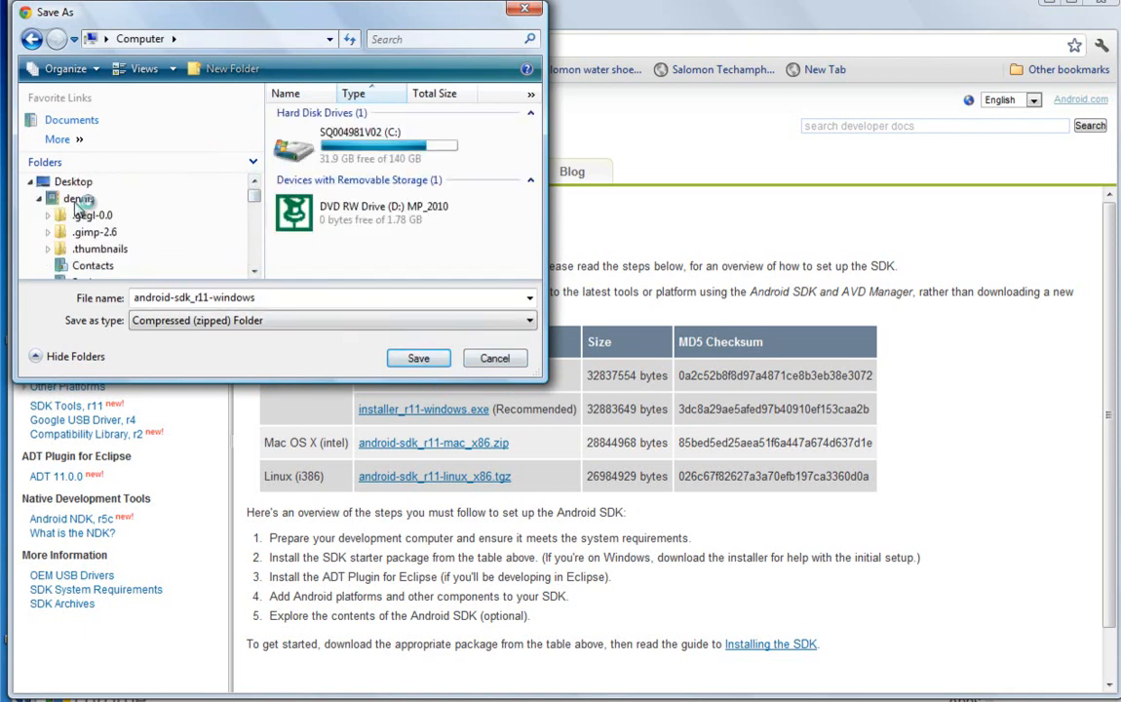
{"action": "left_click_drag", "start_coordinate": [252, 196], "coordinate": [253, 265]}
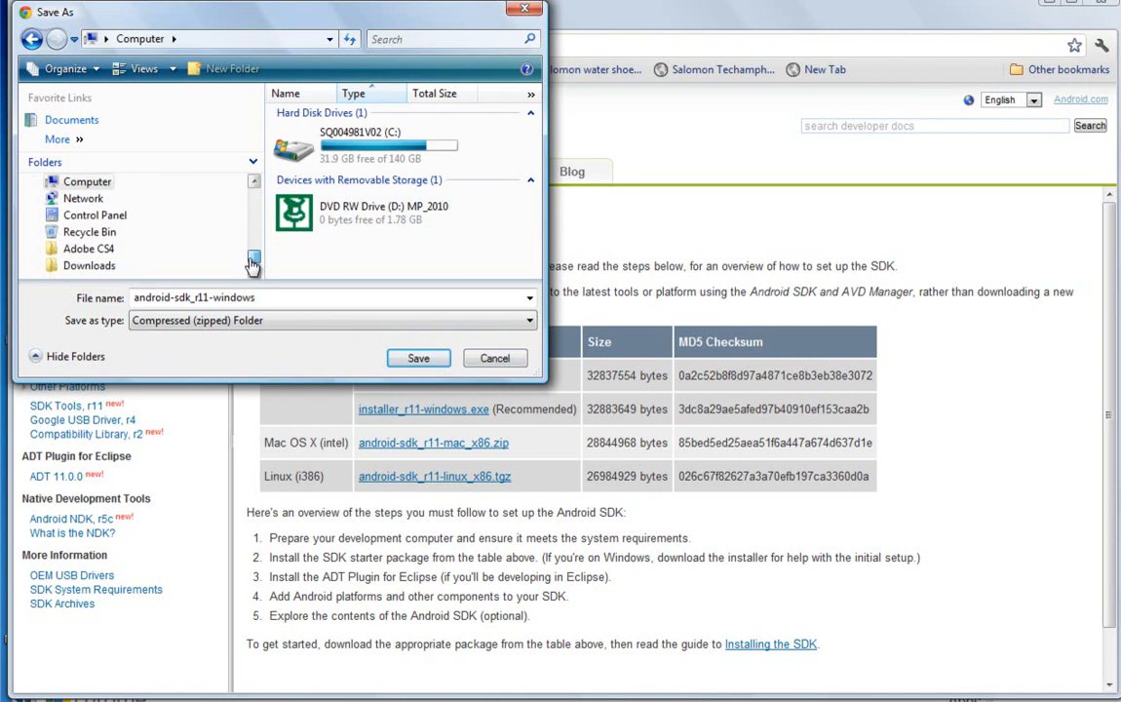
{"action": "left_click", "coordinate": [39, 183]}
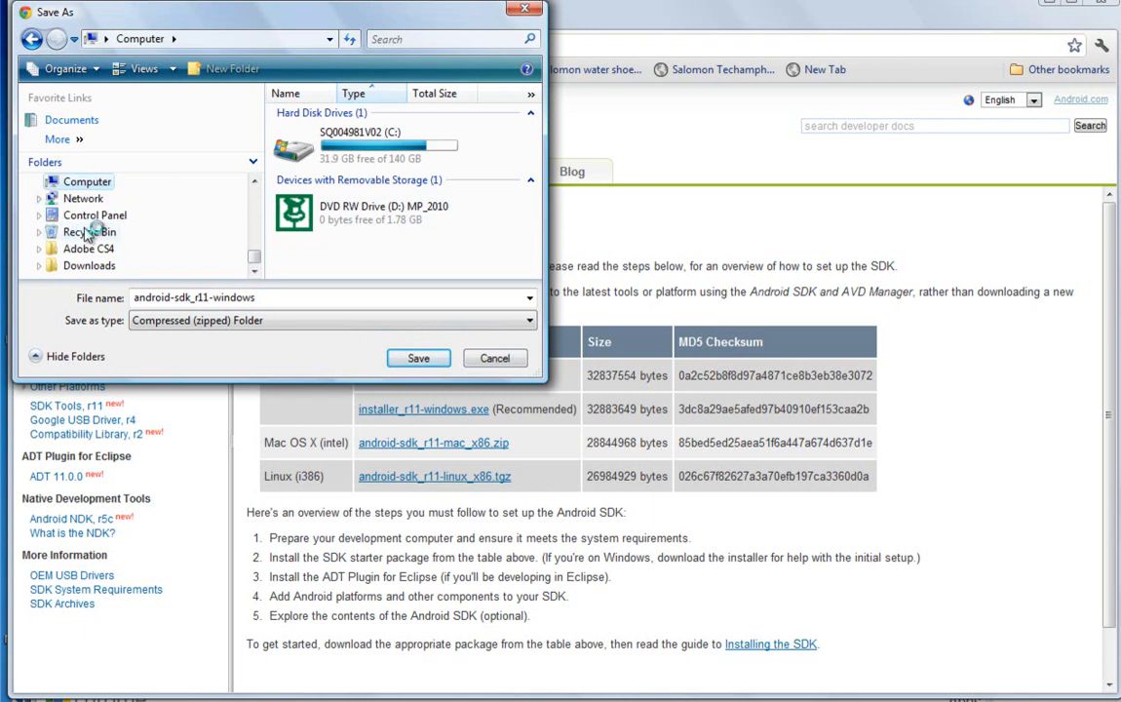
{"action": "left_click", "coordinate": [325, 153]}
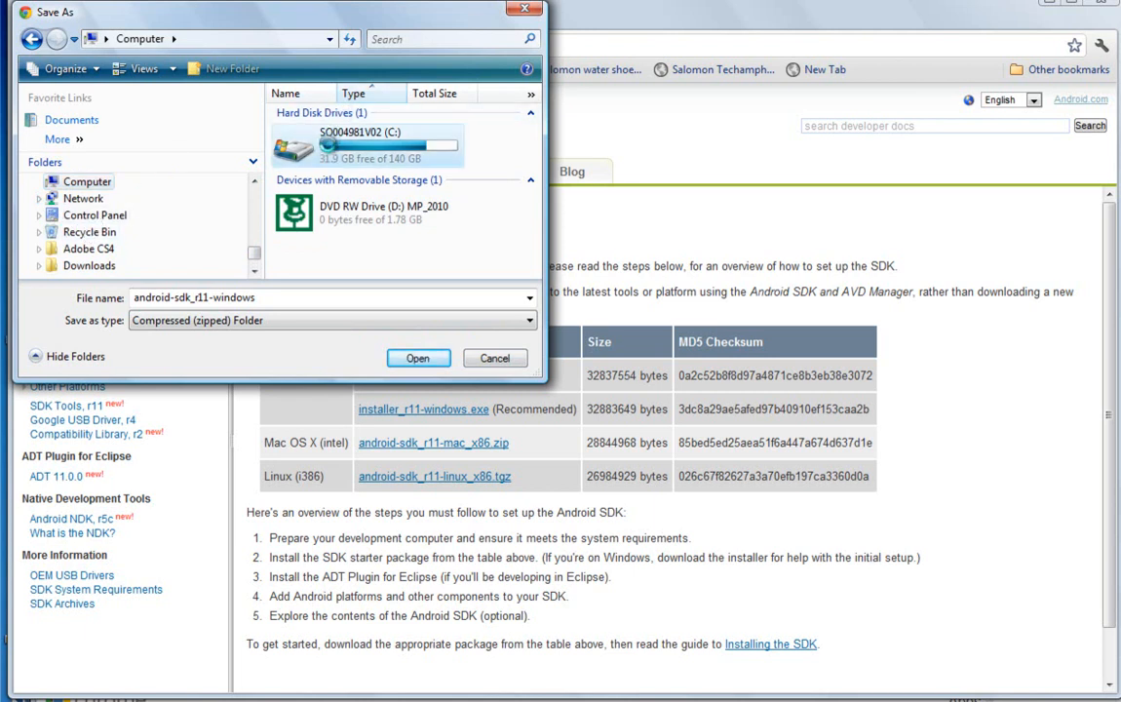
{"action": "double_click", "coordinate": [324, 144]}
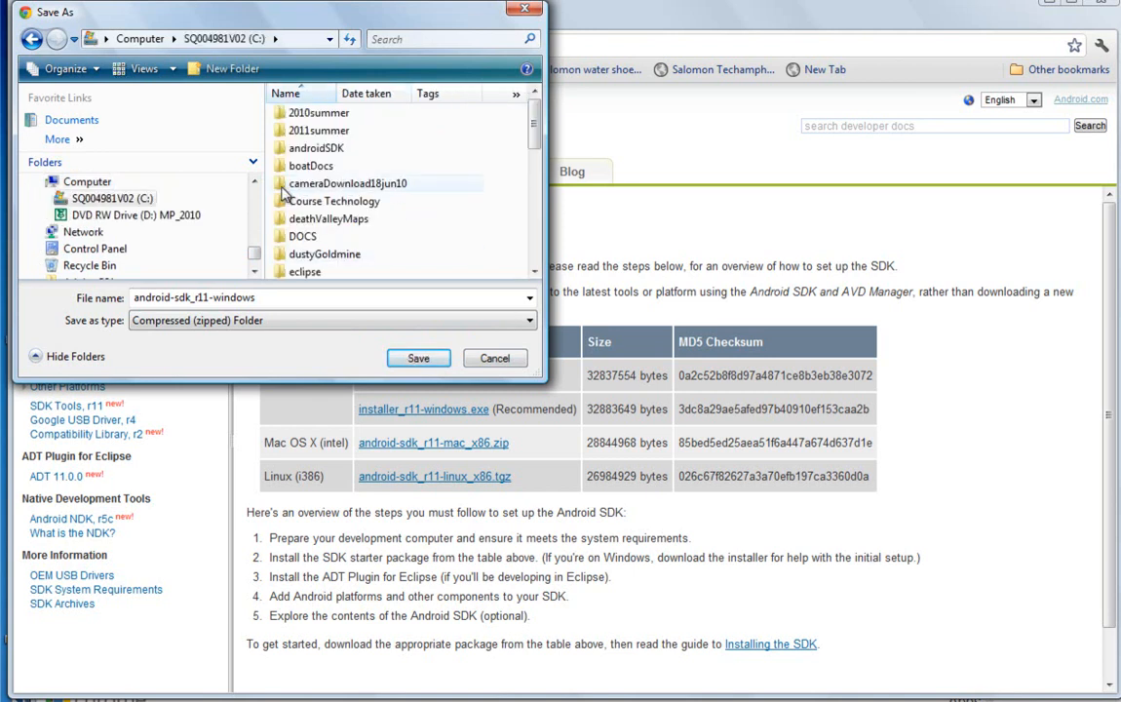
{"action": "left_click", "coordinate": [292, 148]}
{"action": "left_click", "coordinate": [414, 359]}
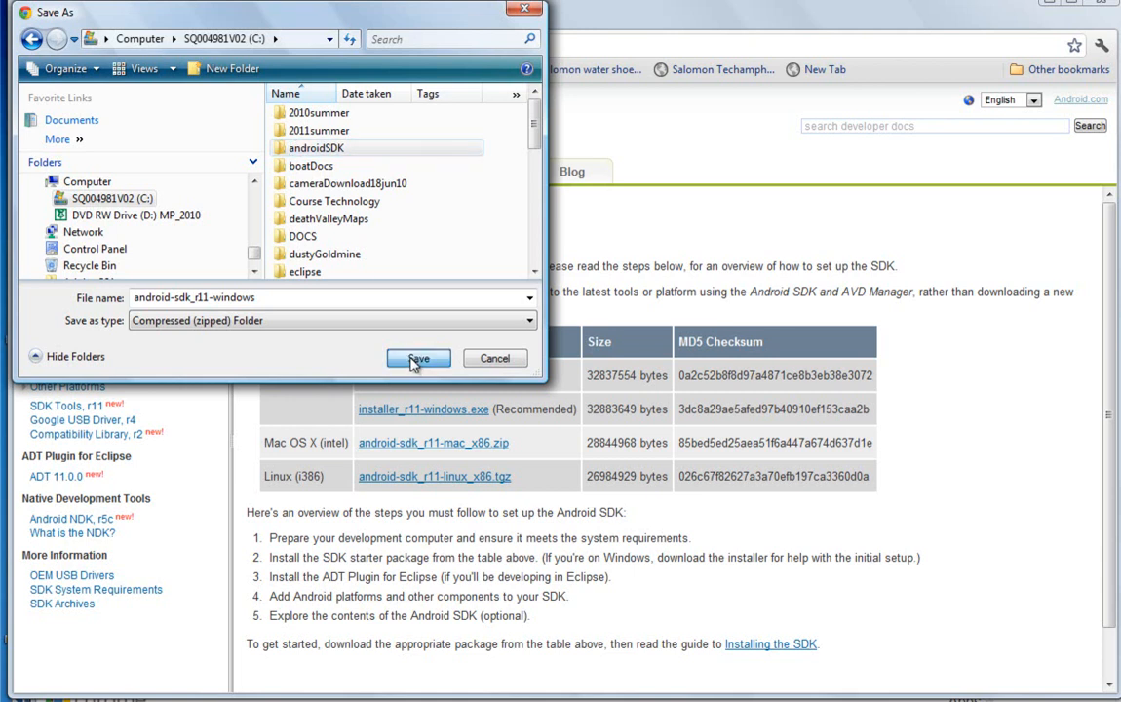
{"action": "left_click", "coordinate": [417, 358]}
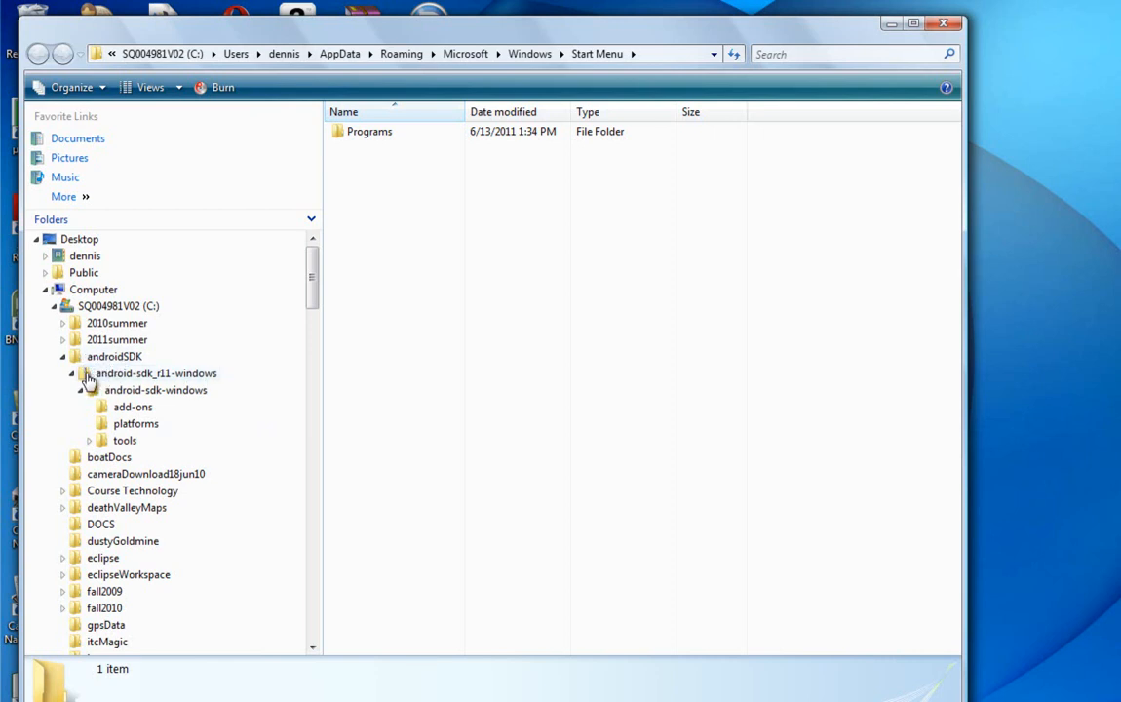
Step: In Windows Explorer, extract the entire android-sdk_r11-windows archive with the destination folder set to C:\androidSDK\
{"action": "right_click", "coordinate": [88, 380]}
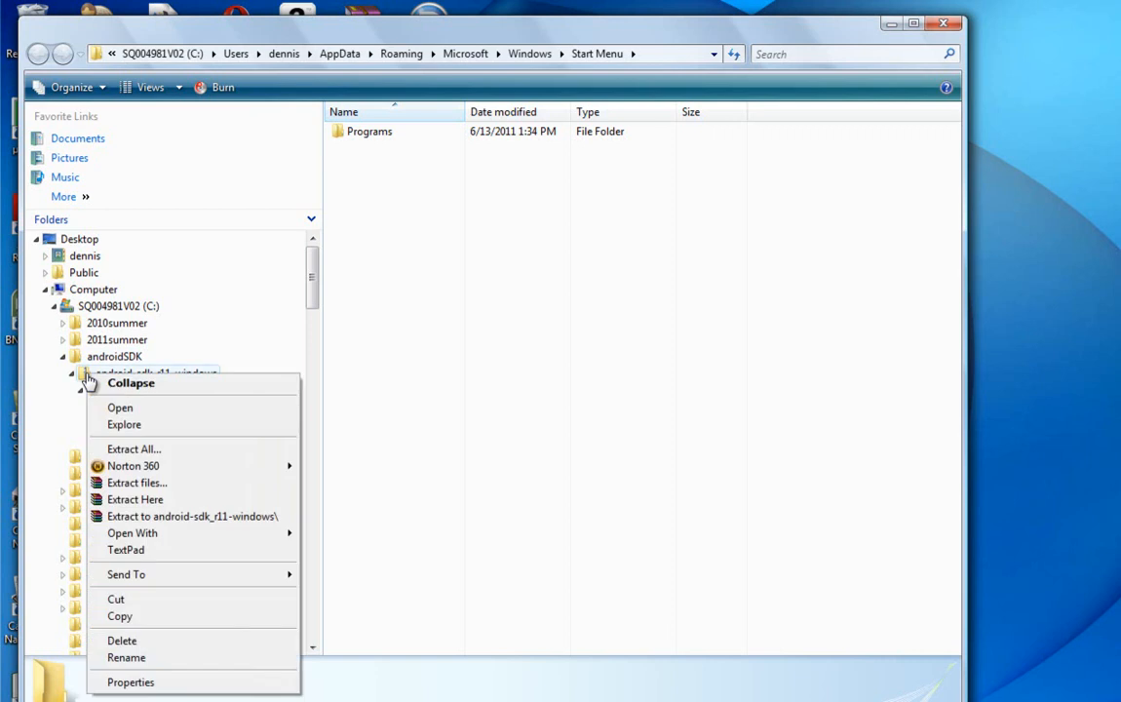
{"action": "left_click", "coordinate": [124, 449]}
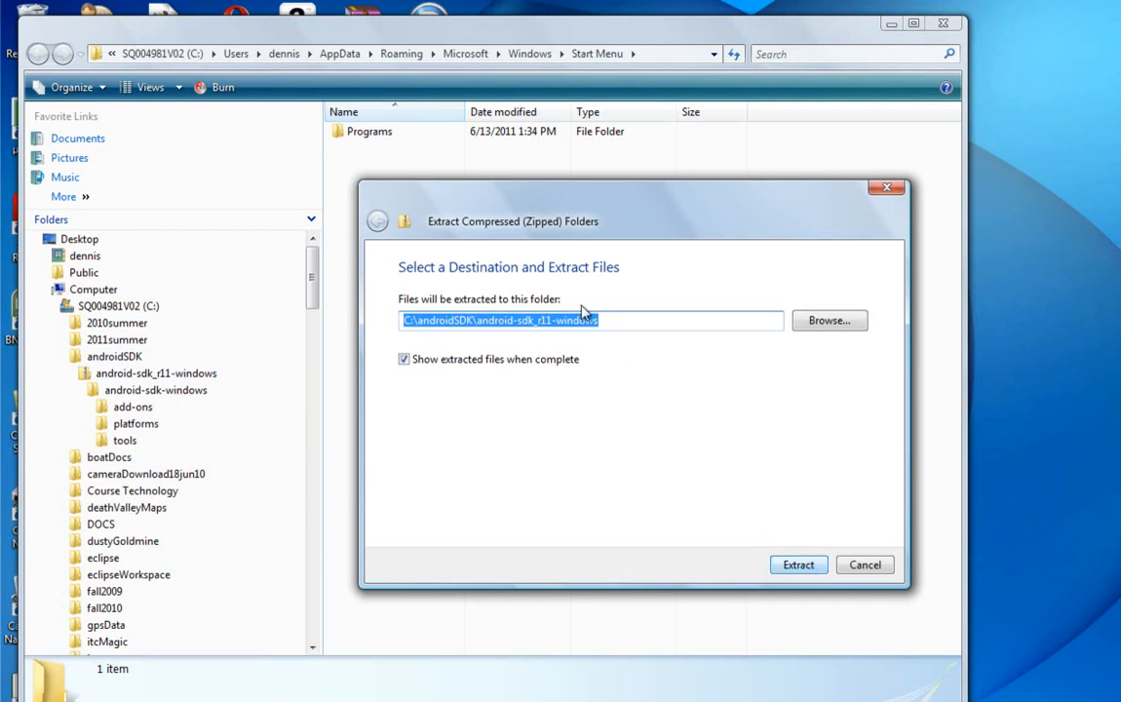
{"action": "left_click", "coordinate": [613, 320]}
{"action": "double_click", "coordinate": [487, 314]}
{"action": "left_click_drag", "start_coordinate": [480, 319], "coordinate": [604, 325]}
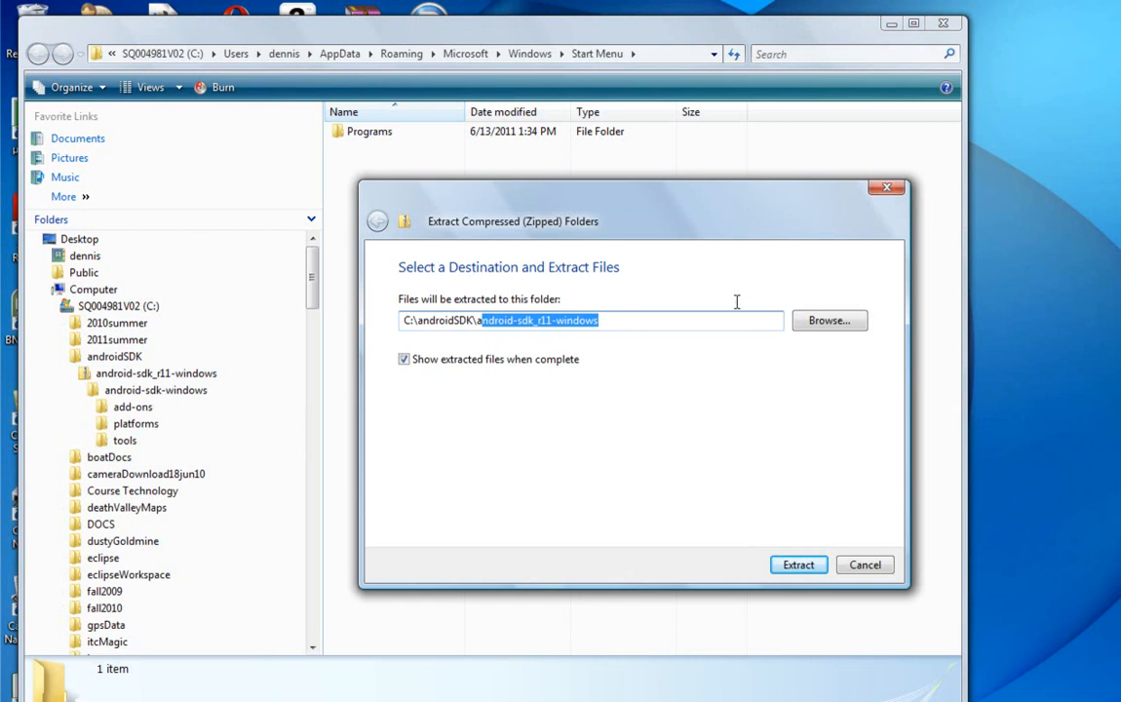
{"action": "key", "text": "BackSpace"}
{"action": "key", "text": "BackSpace"}
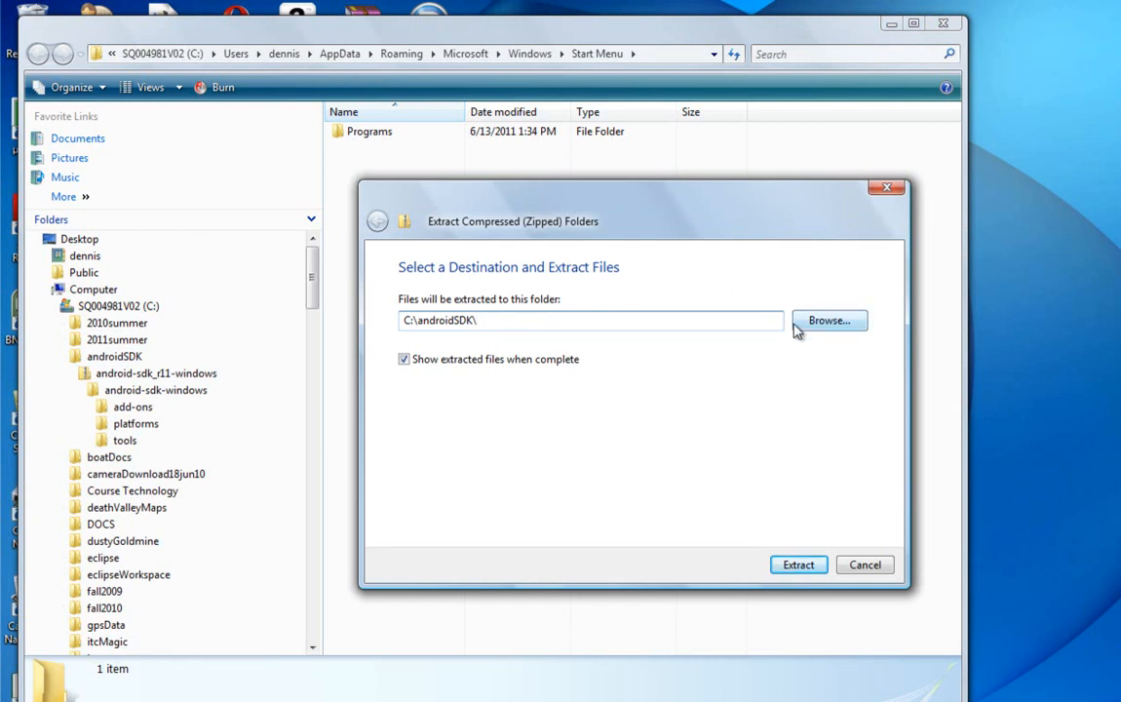
{"action": "left_click", "coordinate": [797, 565]}
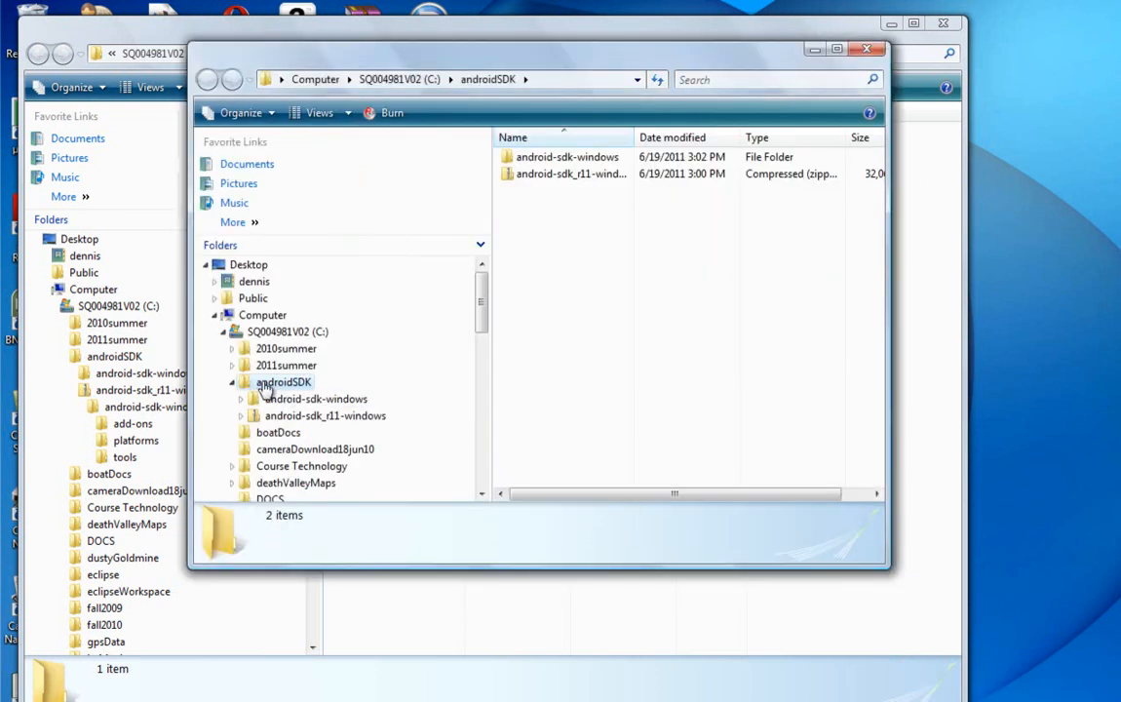
Step: Delete the android-sdk_r11-windows archive from androidSDK and open the extracted android-sdk-windows folder
{"action": "left_click", "coordinate": [243, 400]}
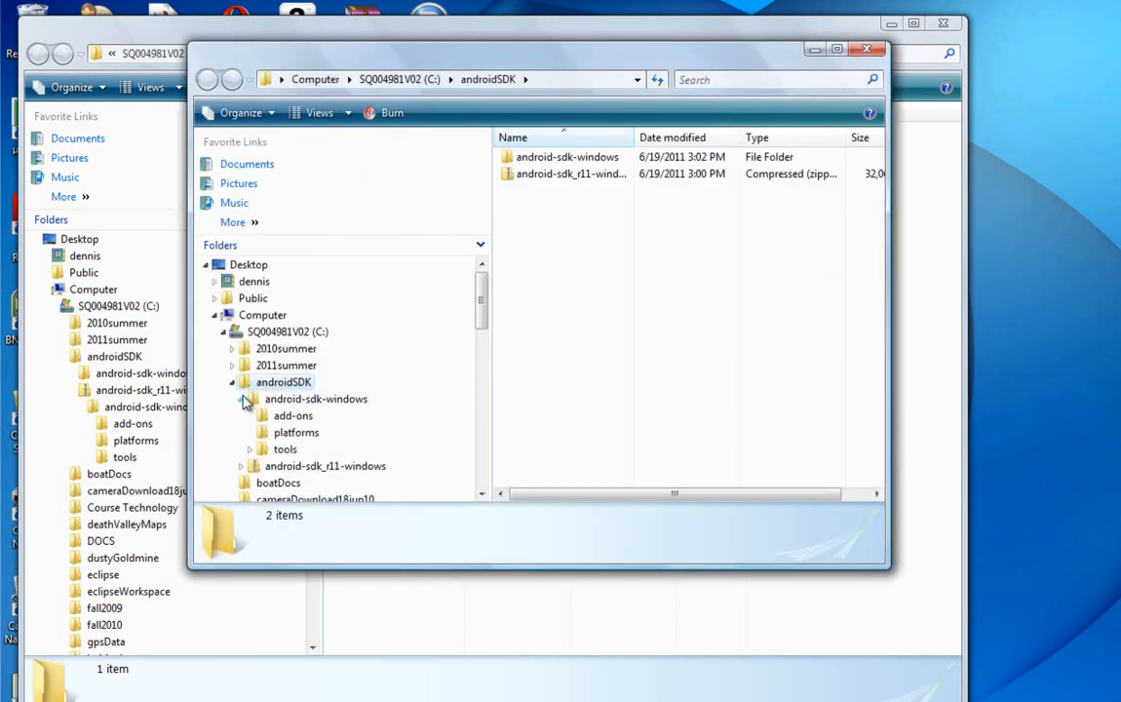
{"action": "right_click", "coordinate": [261, 468]}
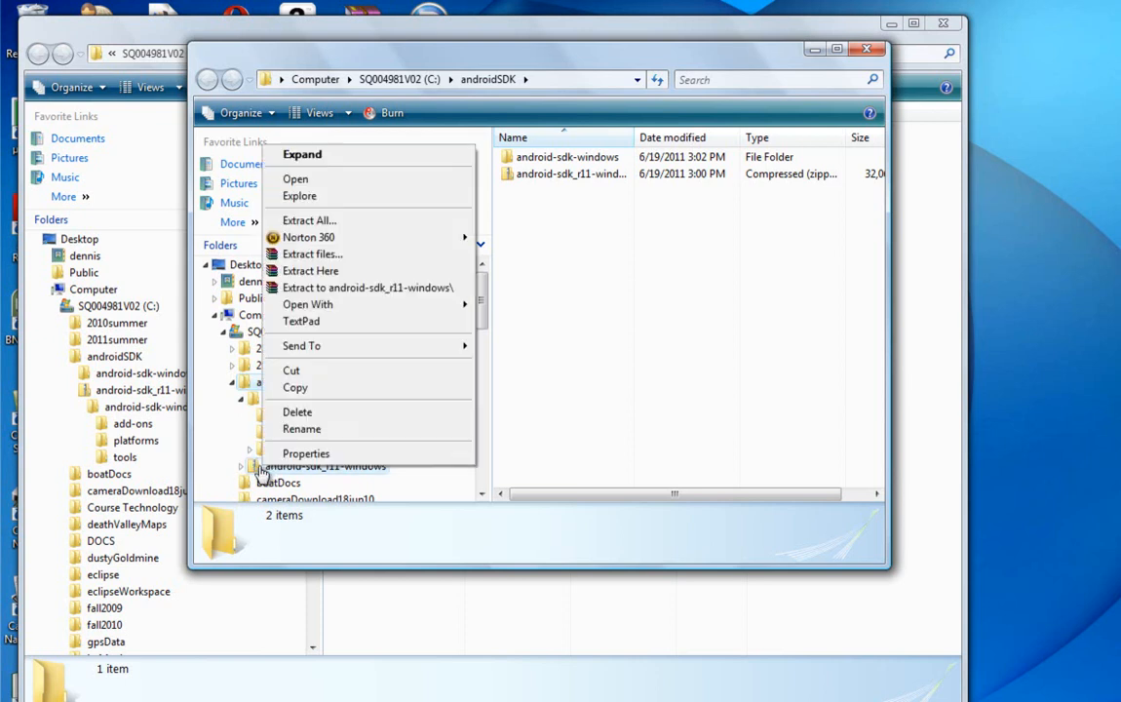
{"action": "left_click", "coordinate": [300, 413]}
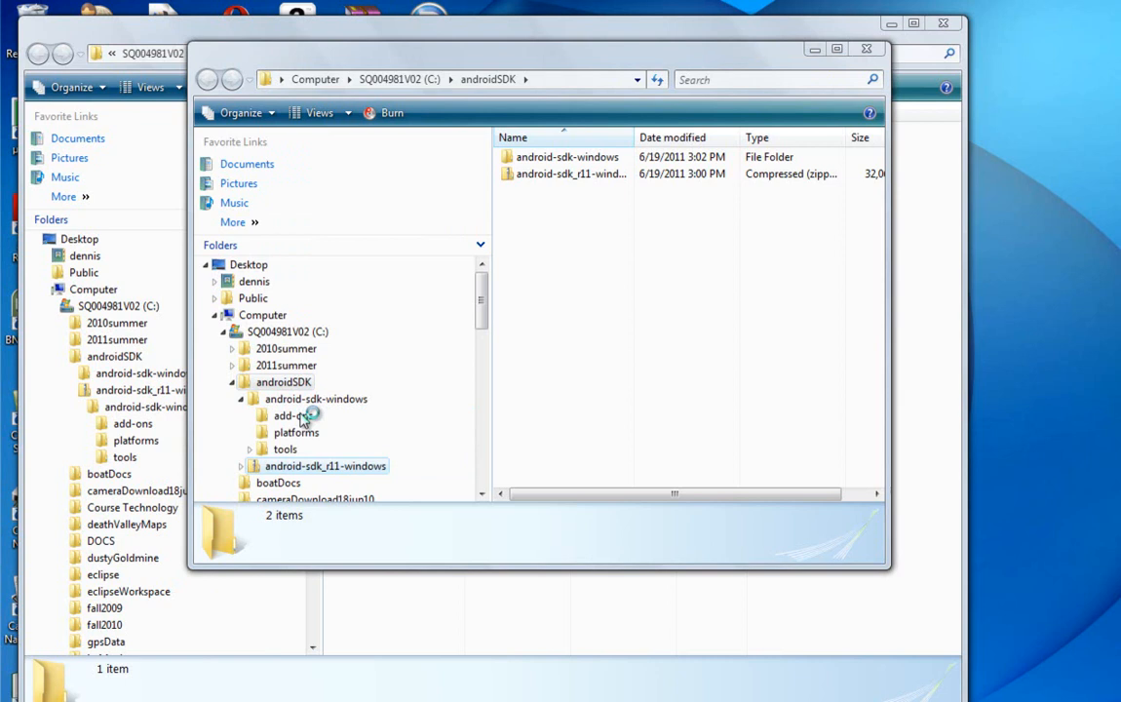
{"action": "left_click", "coordinate": [706, 464]}
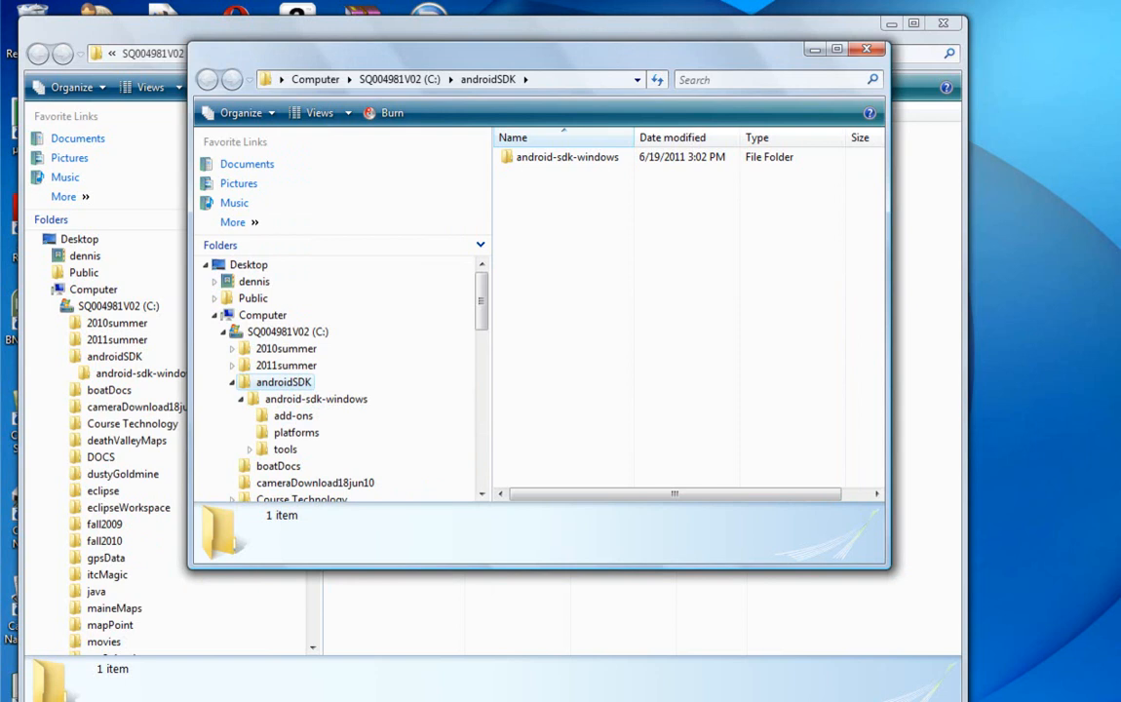
{"action": "left_click", "coordinate": [273, 400]}
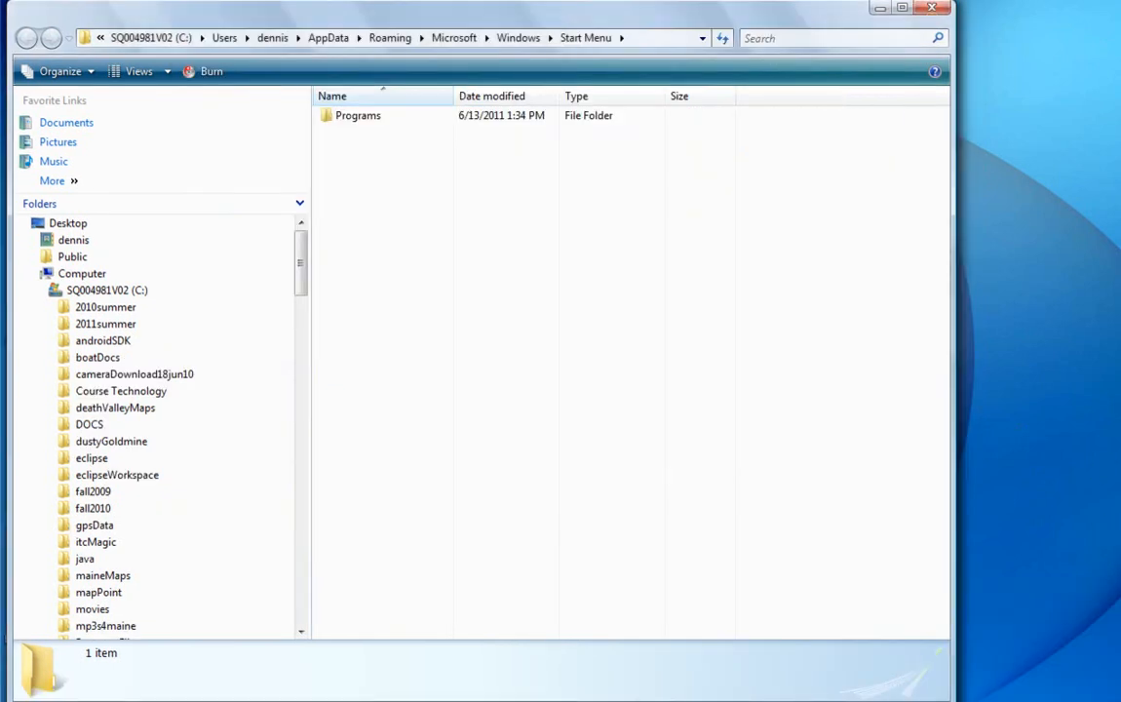
Step: Open the eclipse folder on drive C: and launch the eclipse application from it
{"action": "left_click", "coordinate": [52, 458]}
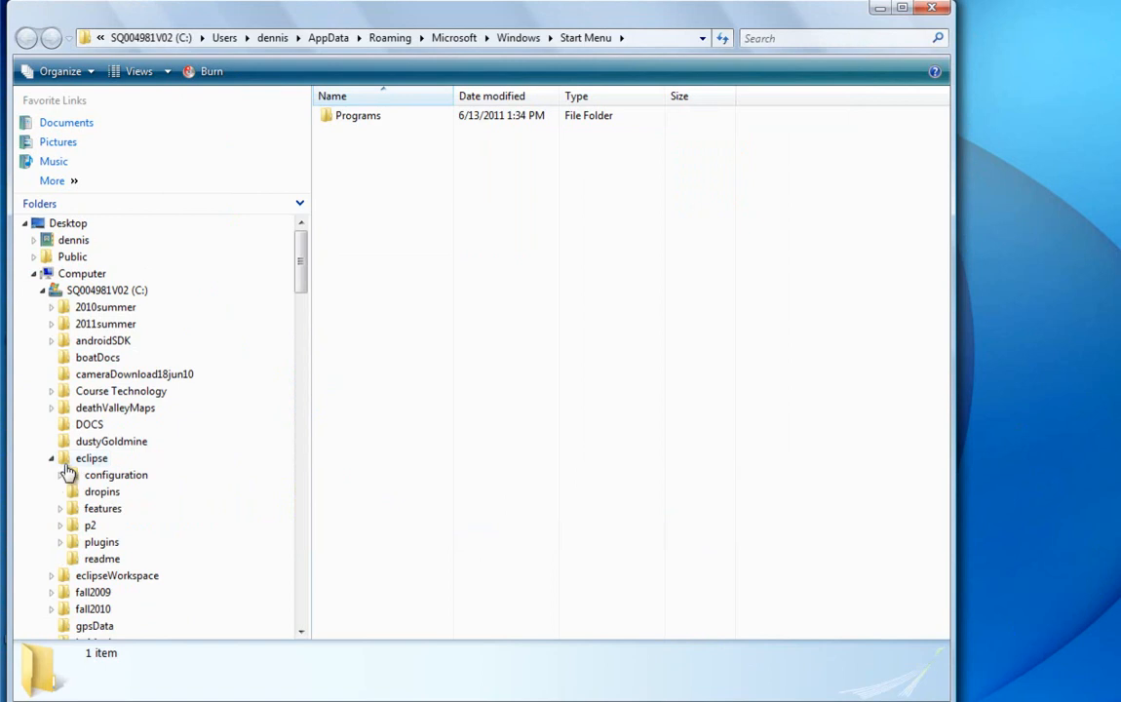
{"action": "left_click", "coordinate": [68, 462]}
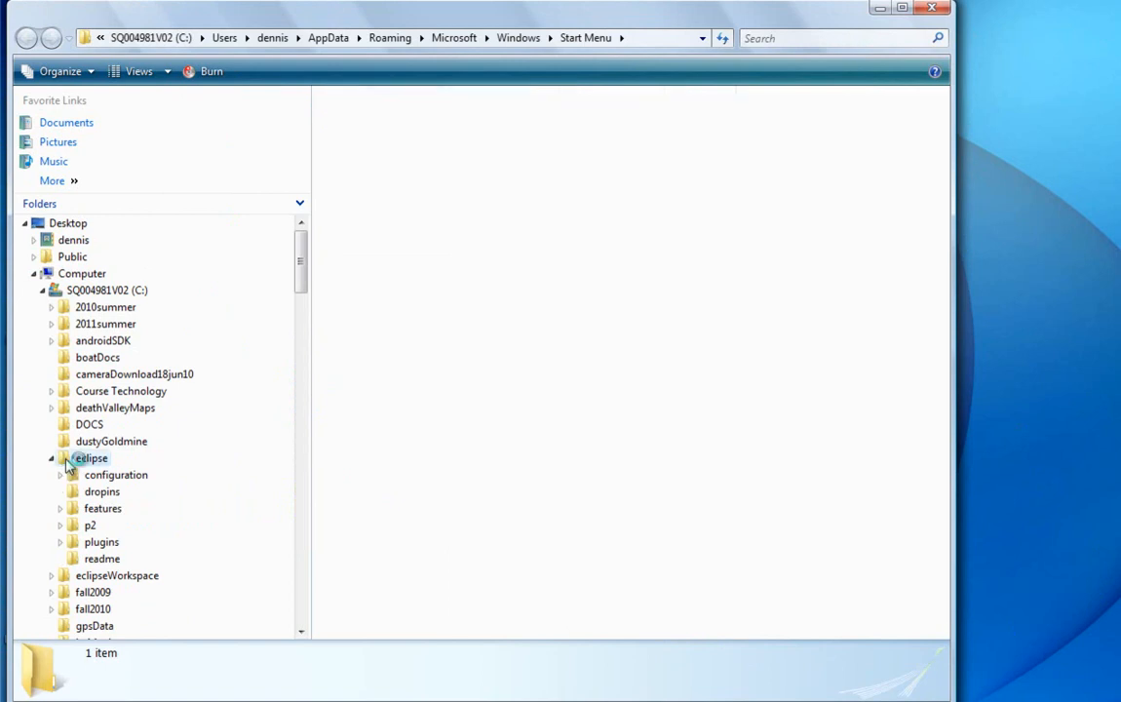
{"action": "double_click", "coordinate": [353, 251]}
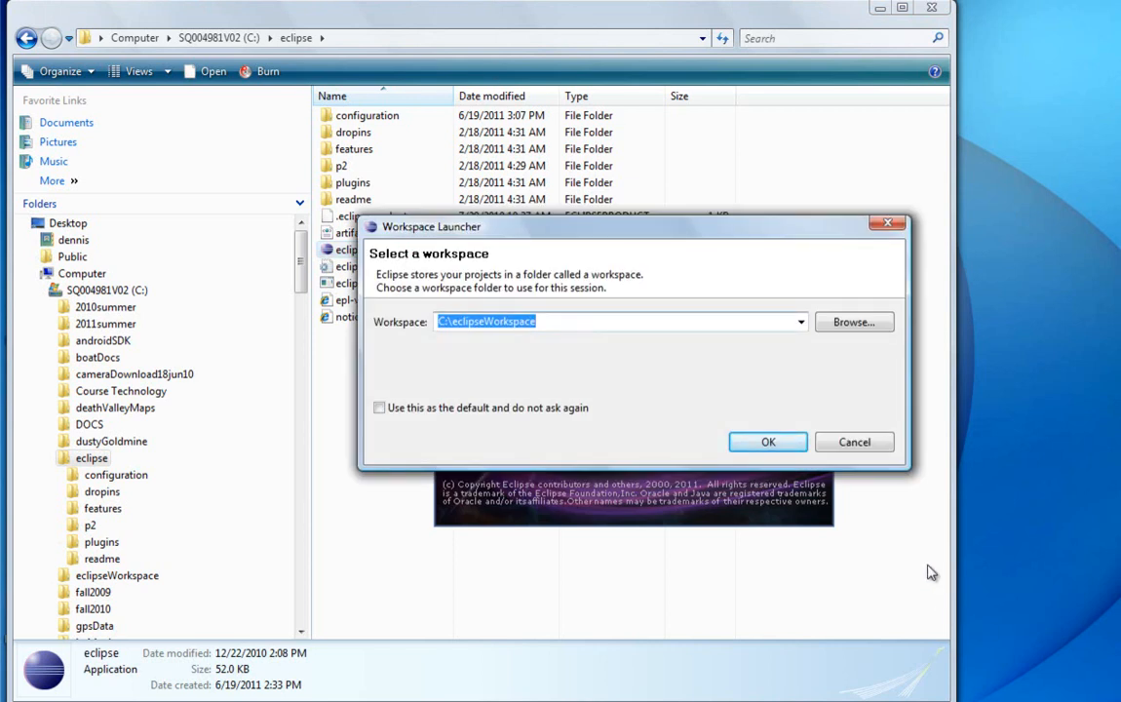
Step: Set C:\eclipseWorkspace as the default workspace without being asked again and open it
{"action": "left_click", "coordinate": [379, 407]}
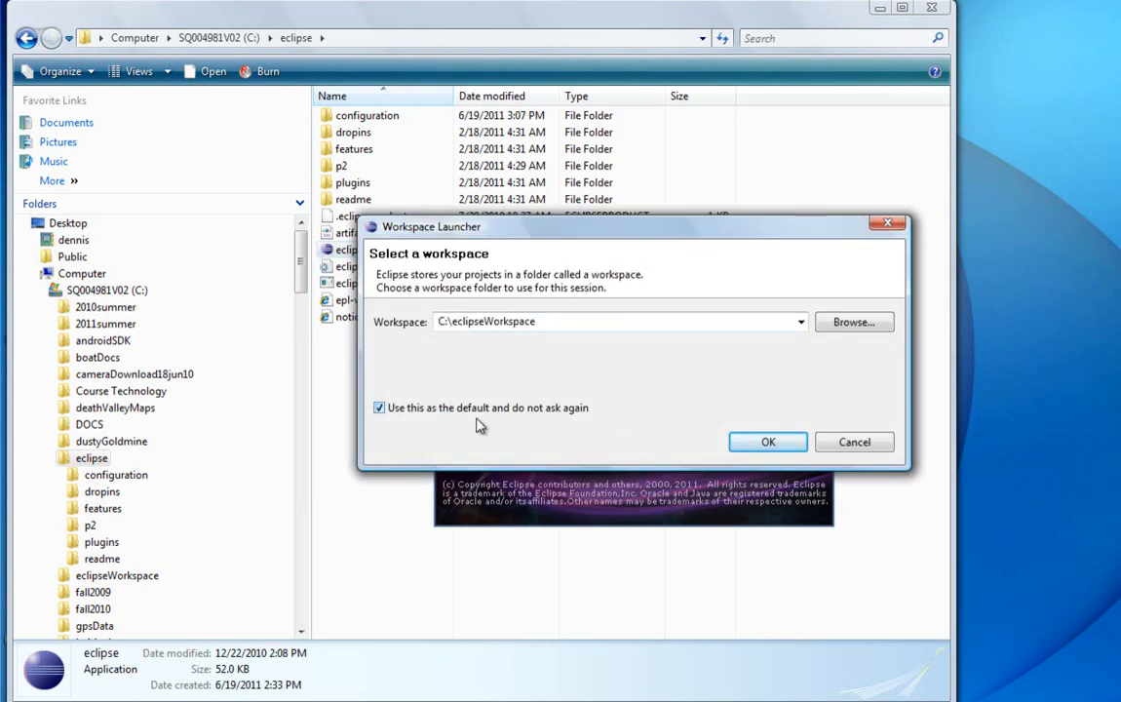
{"action": "left_click", "coordinate": [768, 444]}
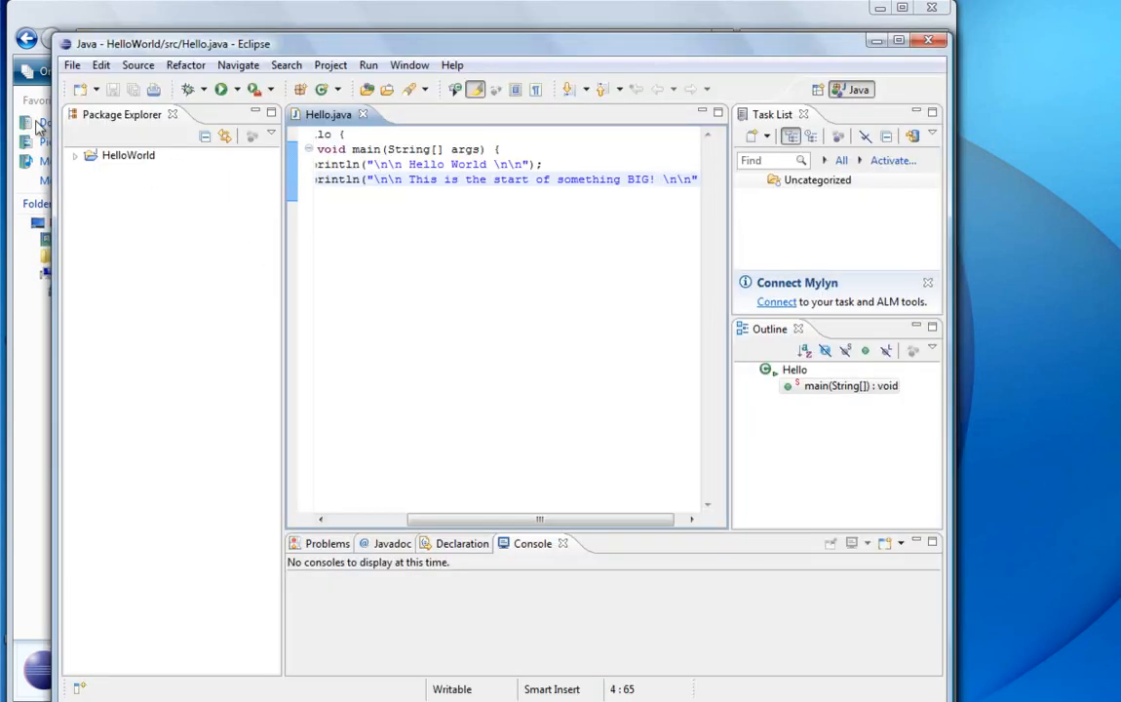
Step: Delete the HelloWorld project from the workspace, including its contents on disk
{"action": "left_click", "coordinate": [94, 159]}
{"action": "right_click", "coordinate": [95, 159]}
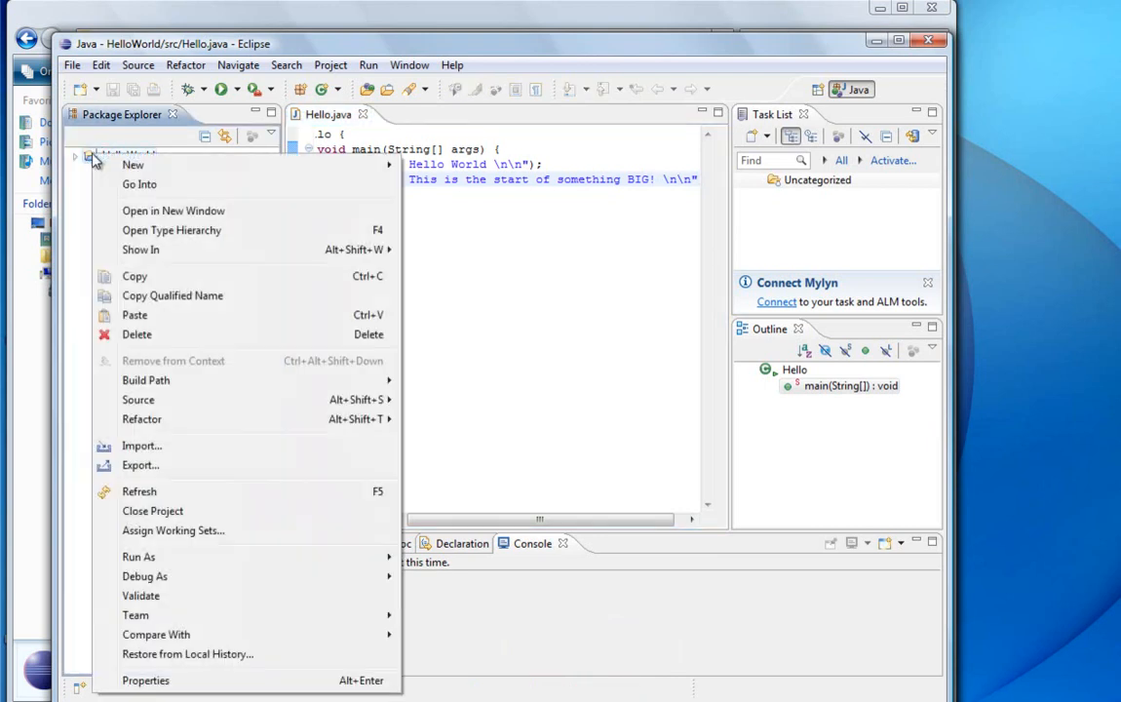
{"action": "left_click", "coordinate": [142, 336]}
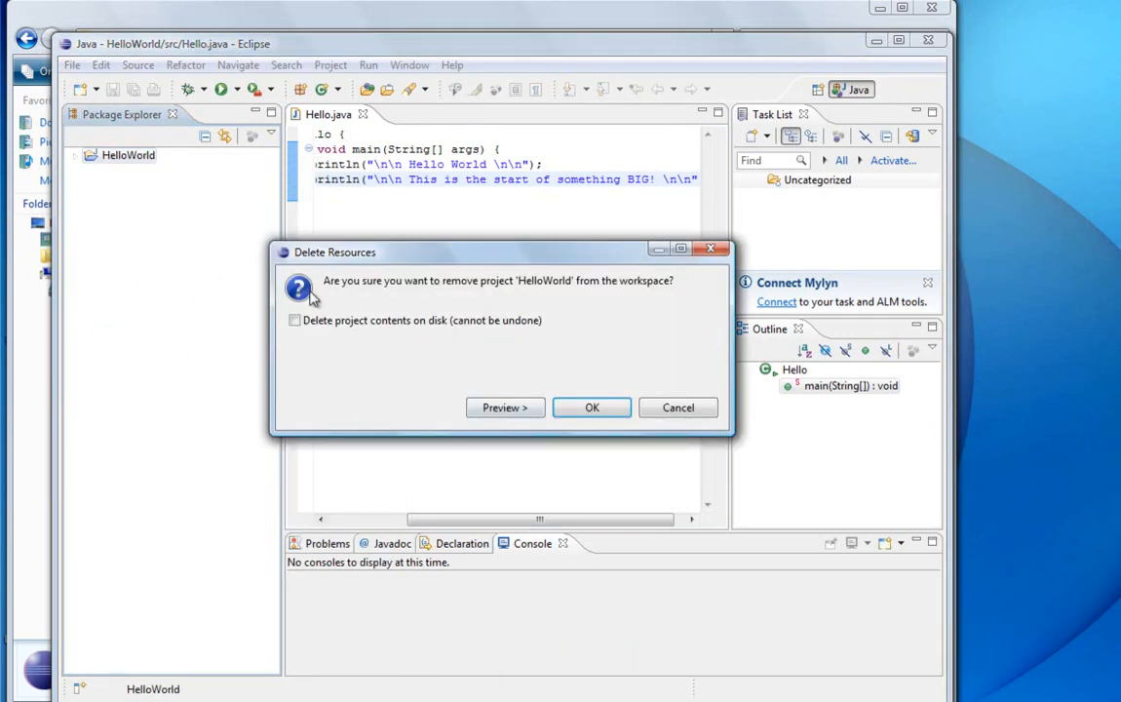
{"action": "left_click", "coordinate": [296, 322]}
{"action": "left_click", "coordinate": [599, 413]}
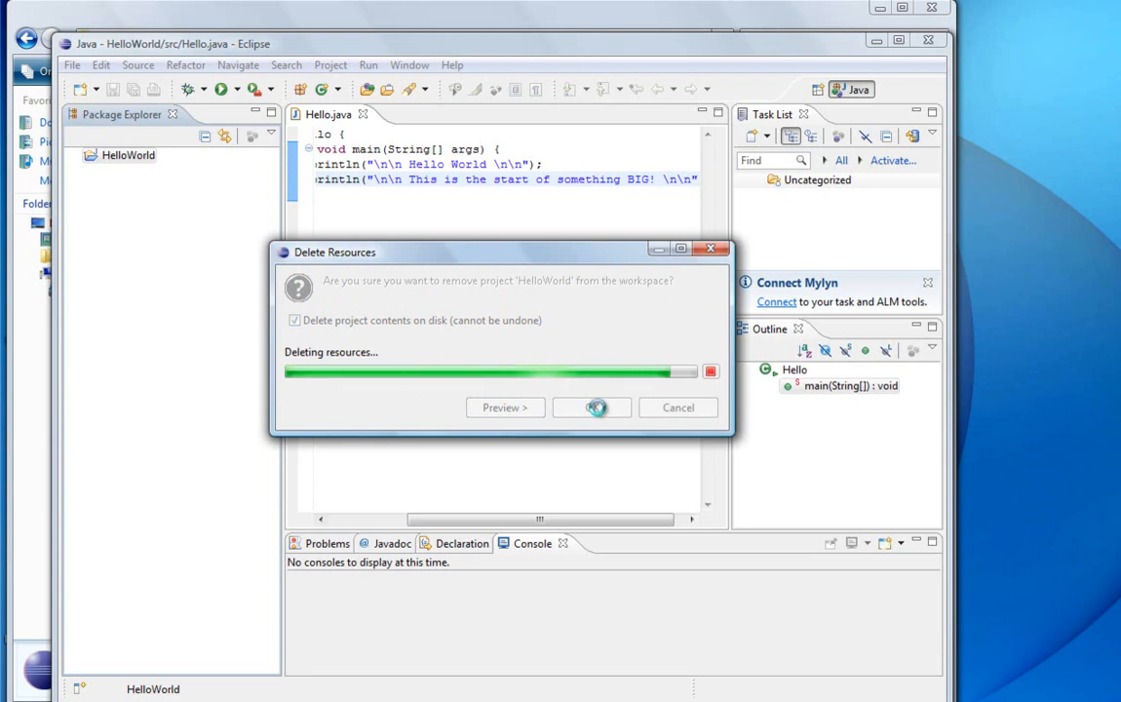
{"action": "left_click", "coordinate": [453, 67]}
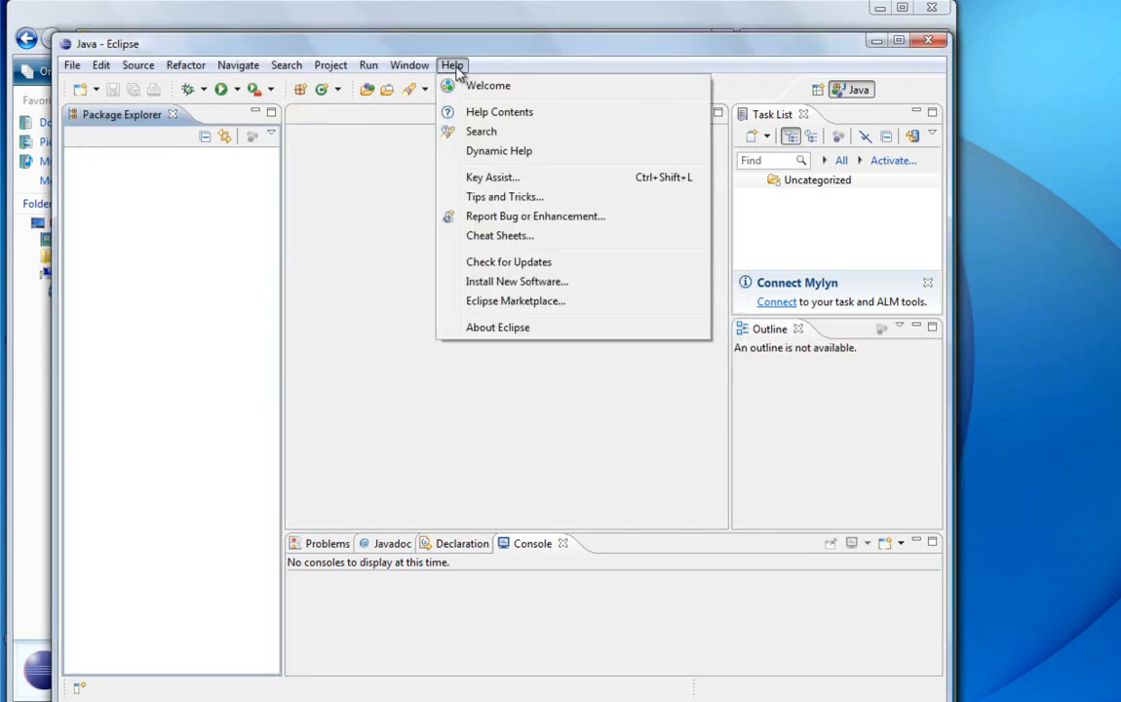
{"action": "left_click", "coordinate": [498, 282]}
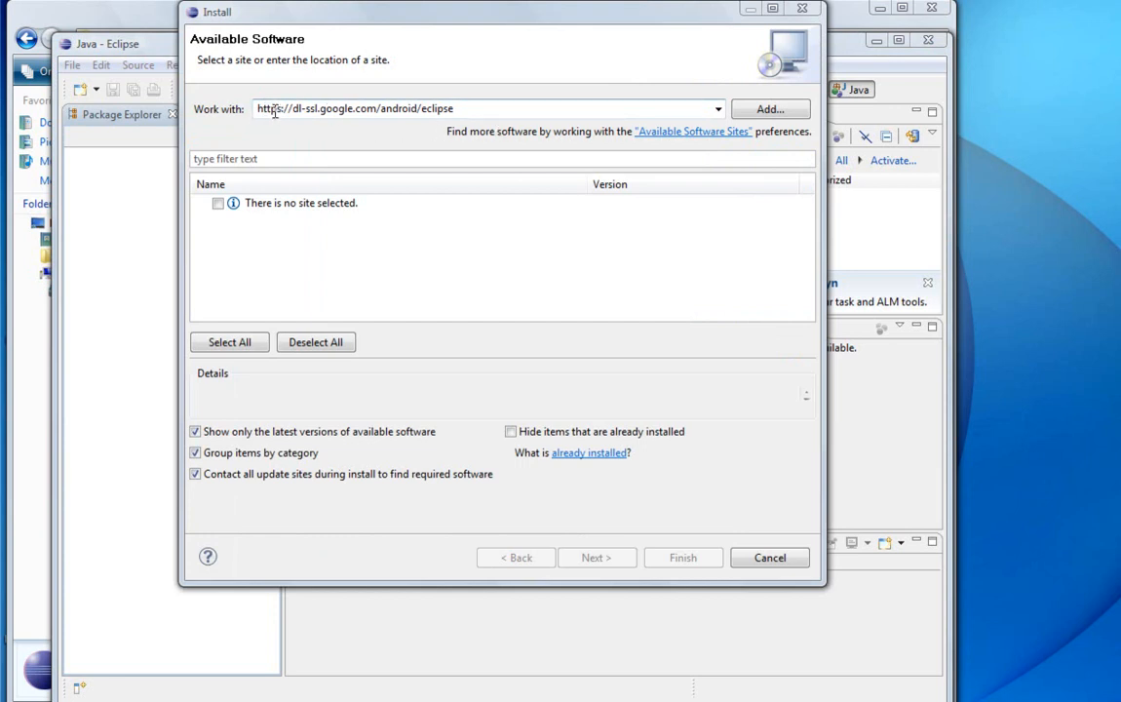
{"action": "double_click", "coordinate": [360, 107]}
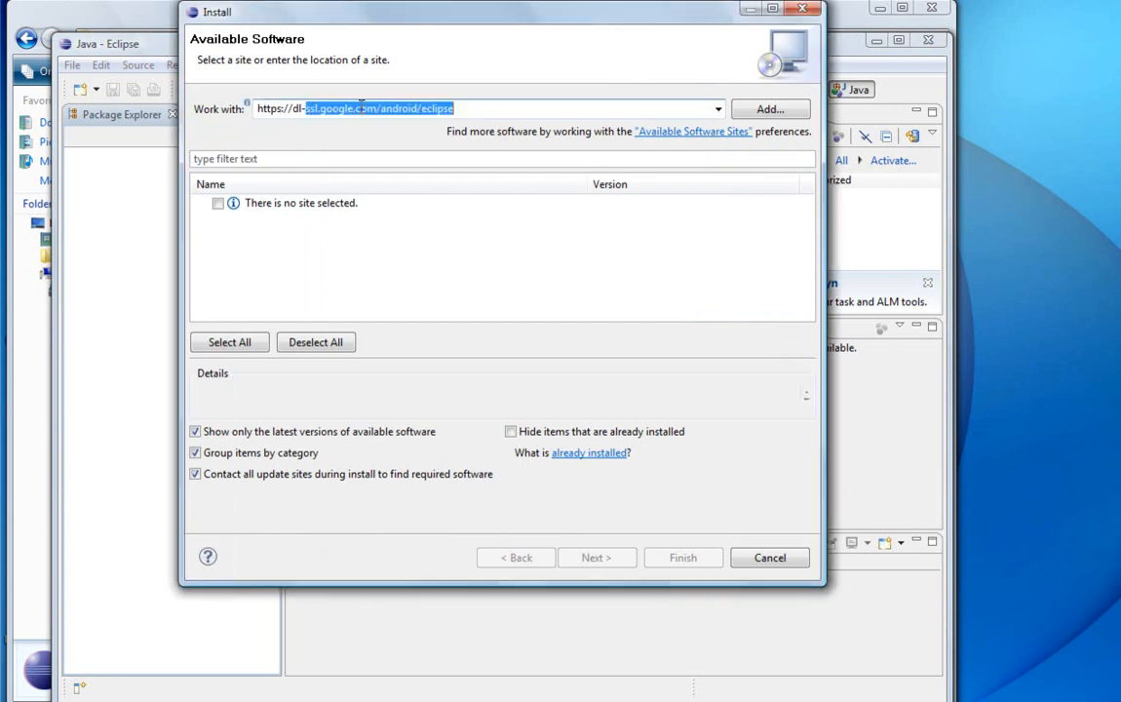
{"action": "left_click", "coordinate": [297, 108]}
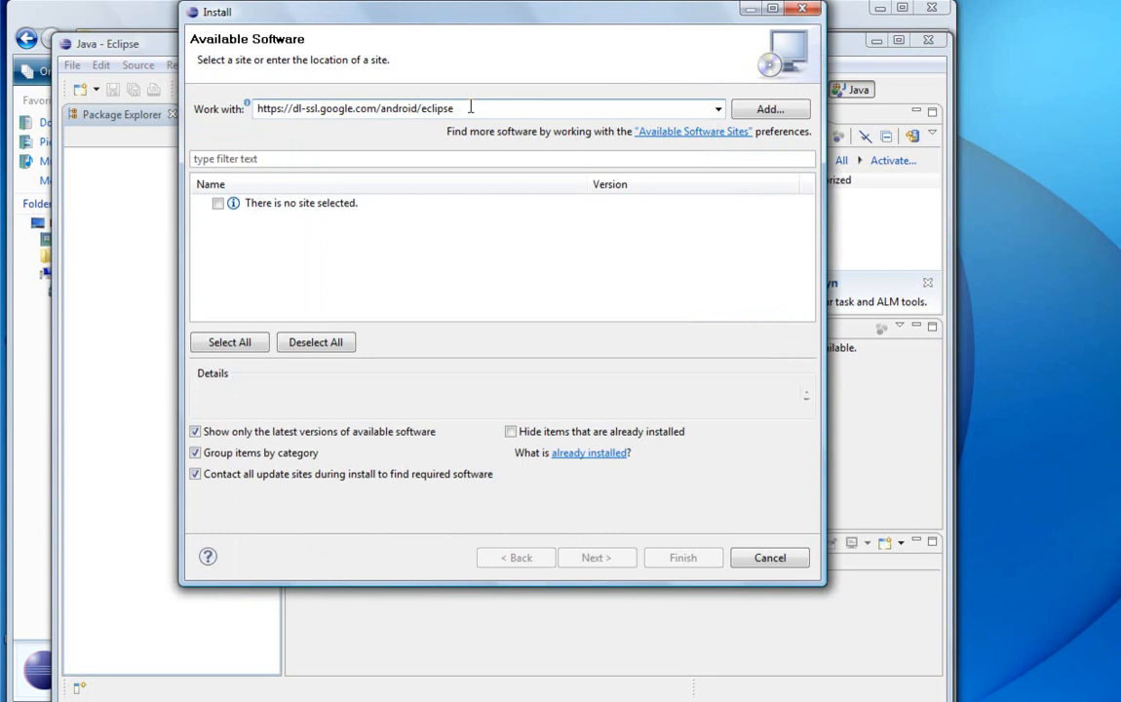
{"action": "left_click", "coordinate": [770, 109]}
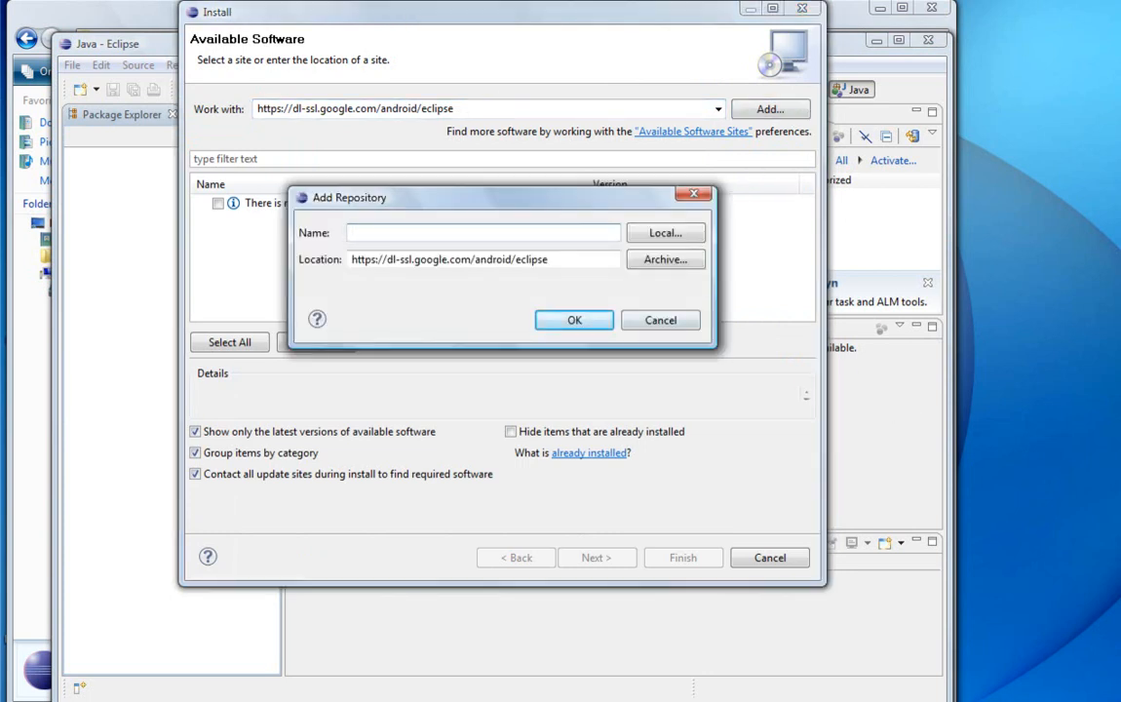
{"action": "type", "text": "Android SDK"}
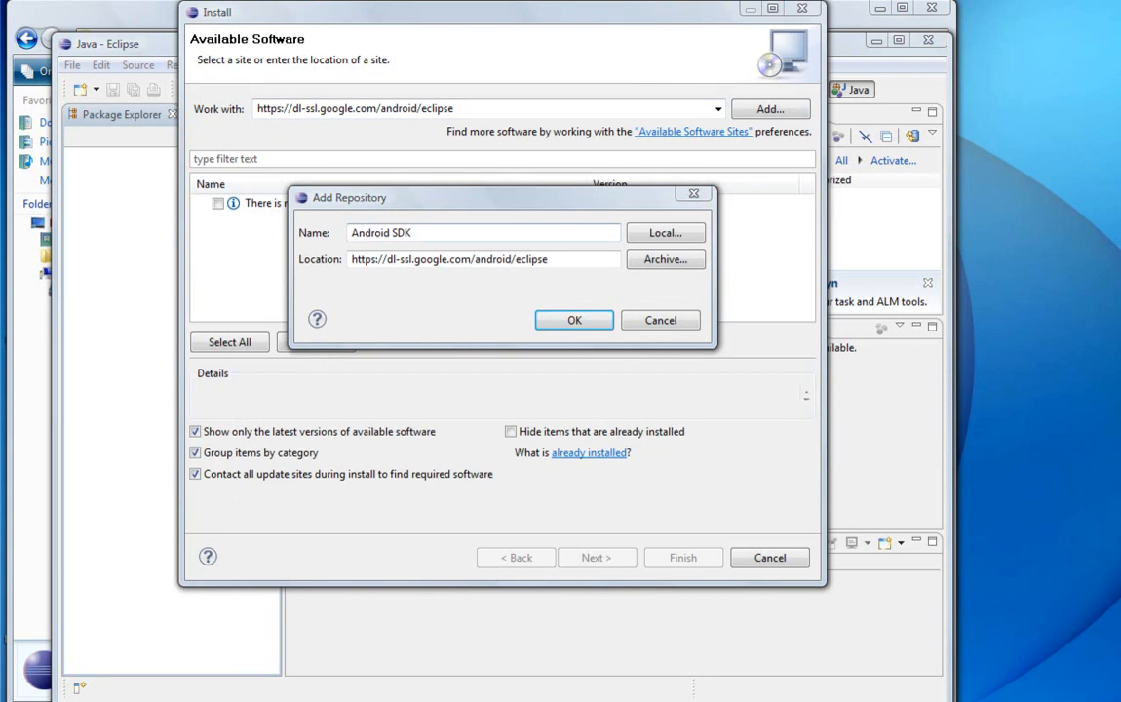
{"action": "left_click", "coordinate": [573, 322]}
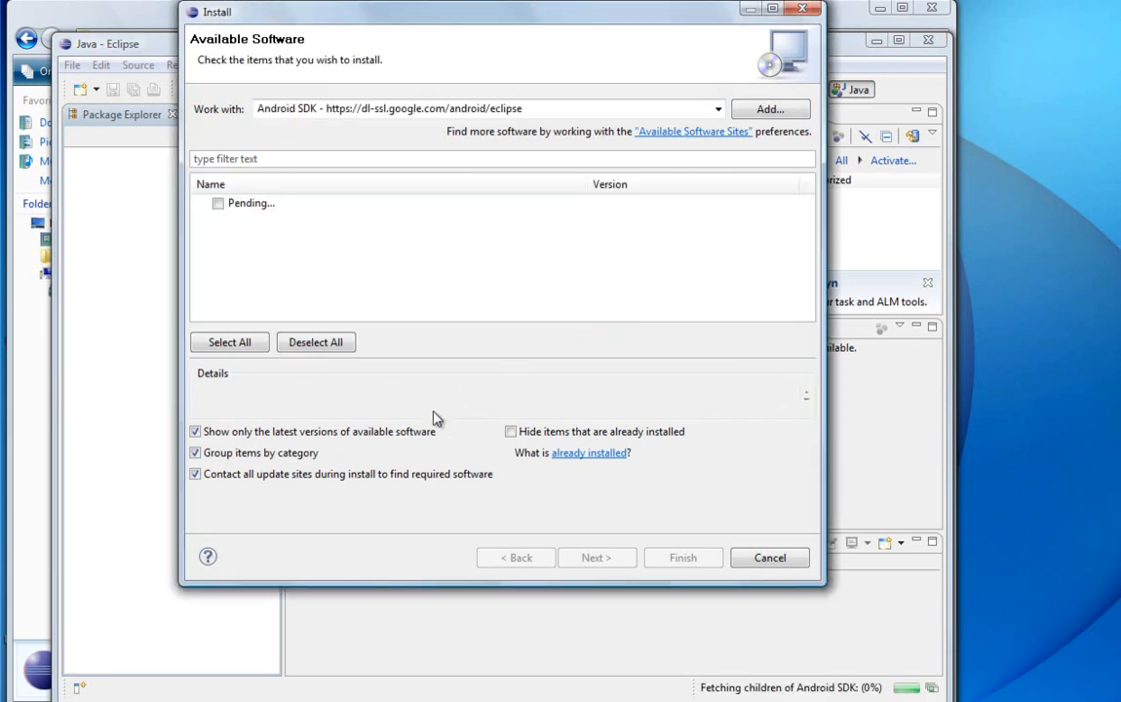
Step: Select all packages under Developer Tools for installation and proceed through the install details to the license review
{"action": "left_click", "coordinate": [227, 341]}
{"action": "left_click", "coordinate": [217, 204]}
{"action": "left_click", "coordinate": [218, 203]}
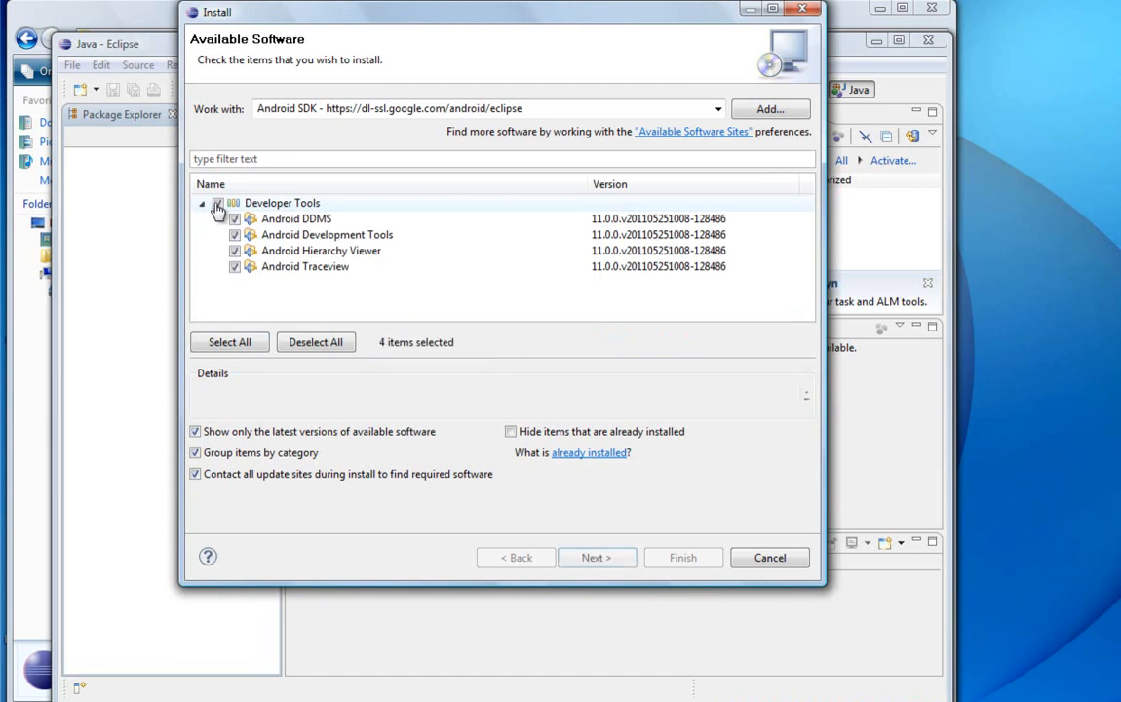
{"action": "left_click", "coordinate": [226, 344]}
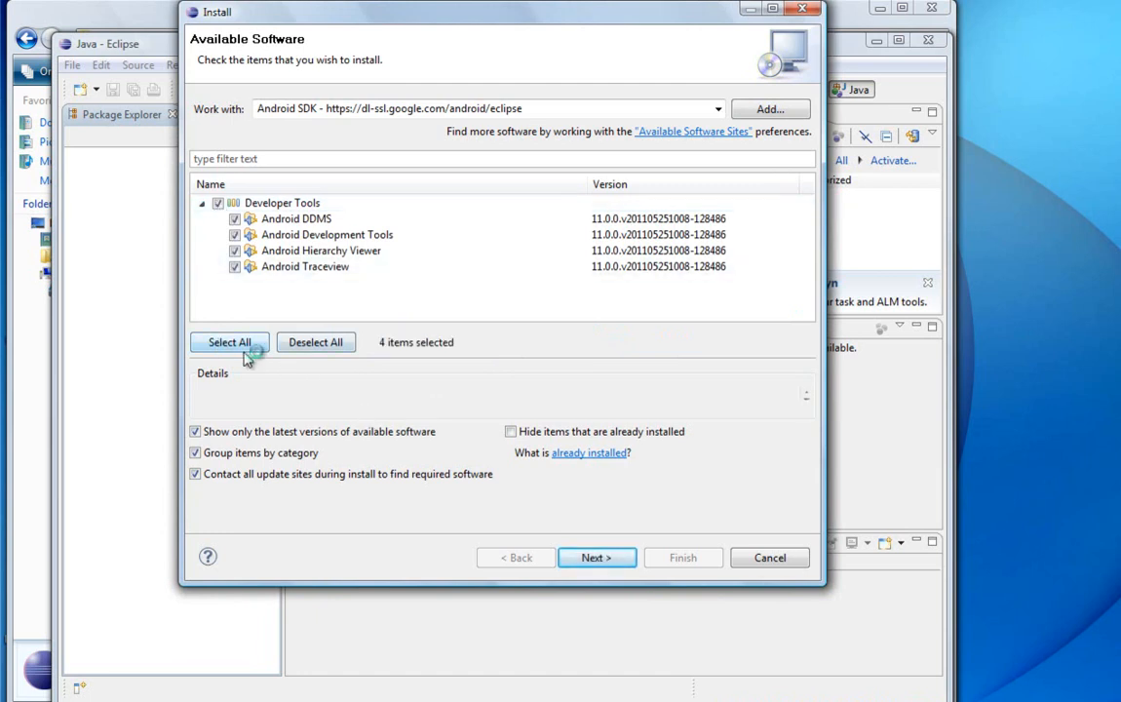
{"action": "left_click", "coordinate": [597, 559]}
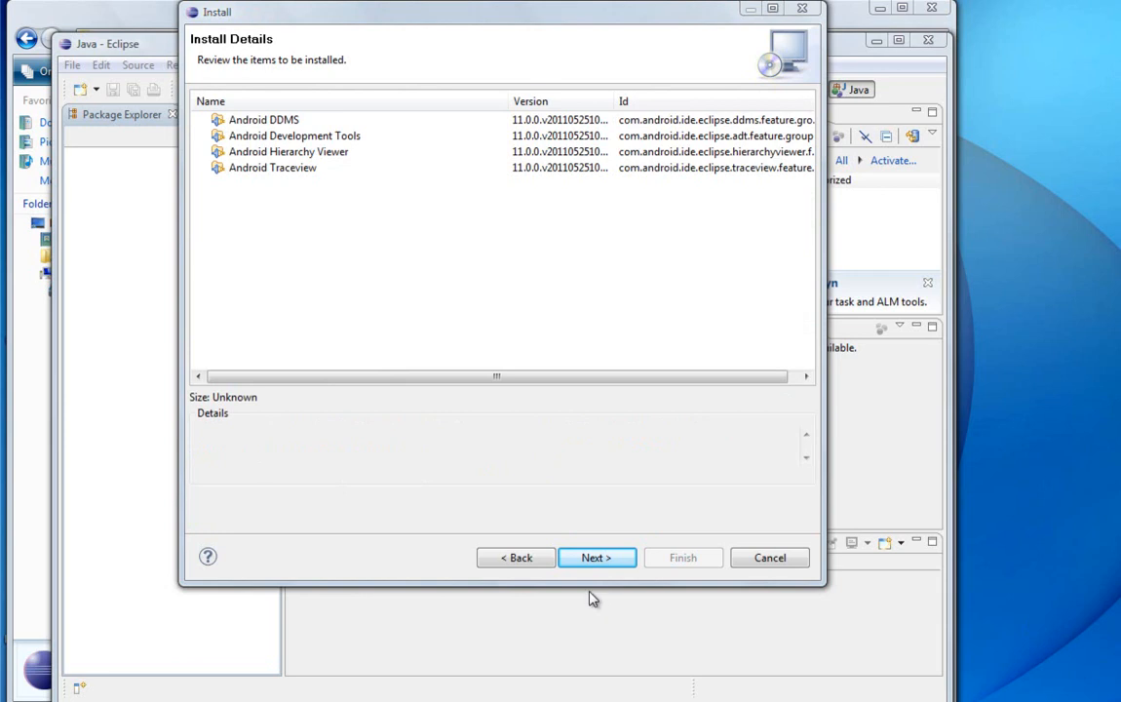
{"action": "left_click", "coordinate": [598, 559]}
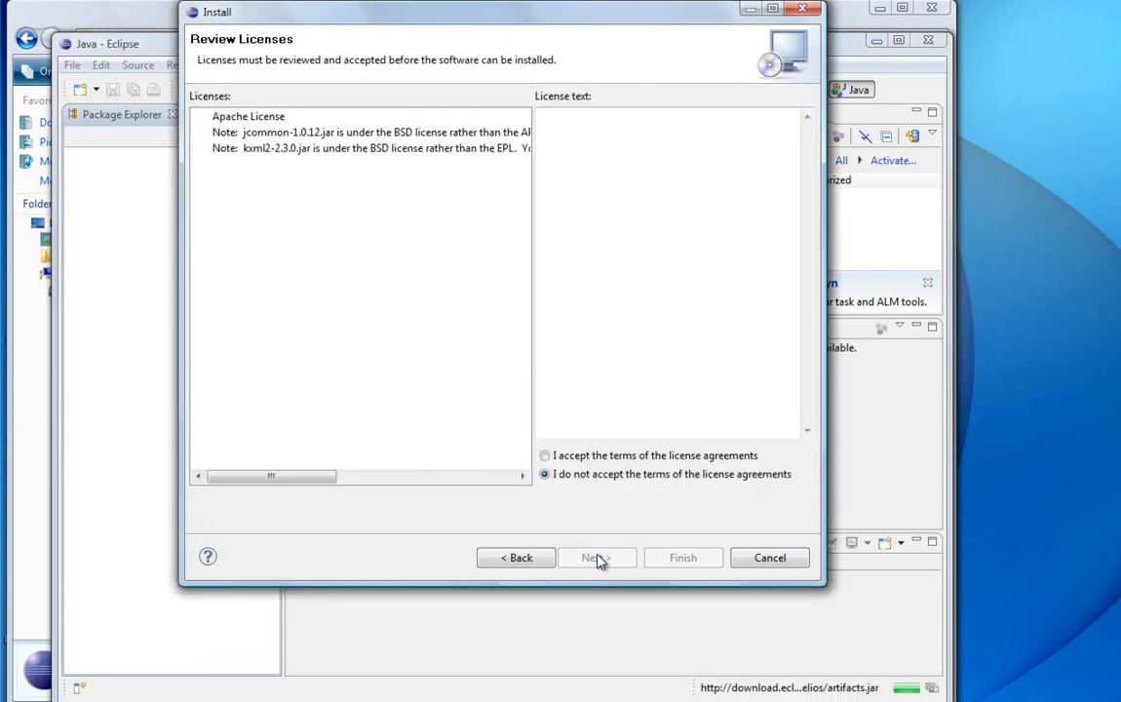
Step: Accept the license agreements, install the Android tools including the unsigned content, and restart Eclipse
{"action": "left_click", "coordinate": [552, 457]}
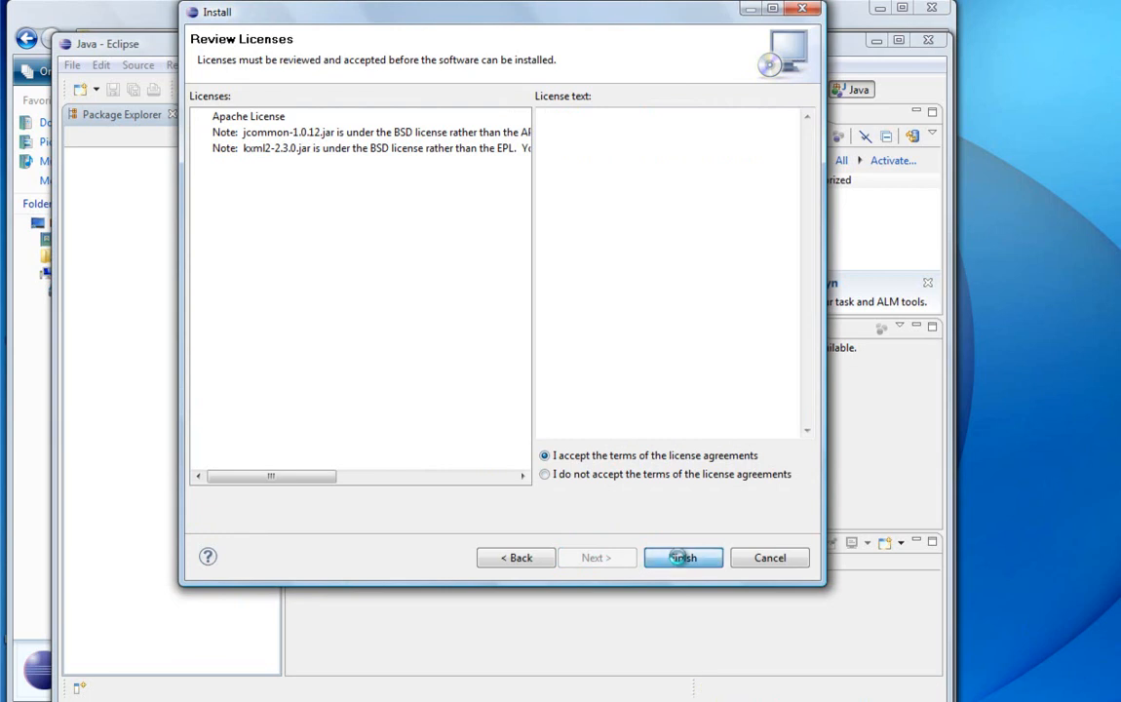
{"action": "left_click", "coordinate": [679, 561]}
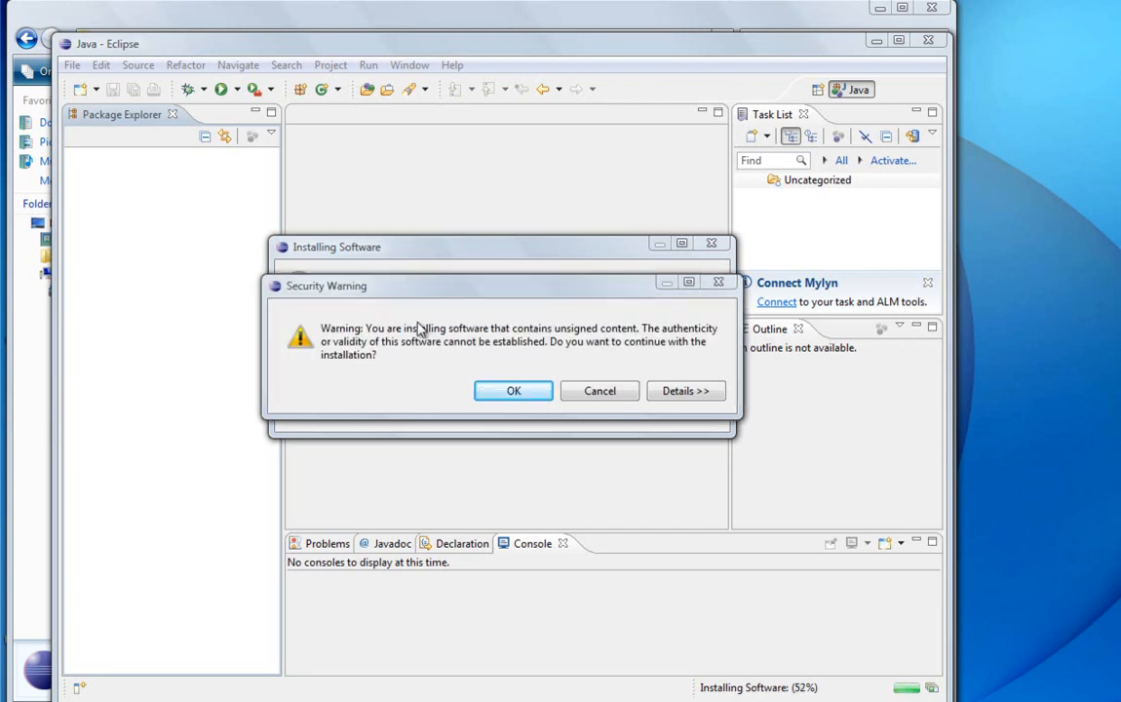
{"action": "left_click", "coordinate": [513, 391]}
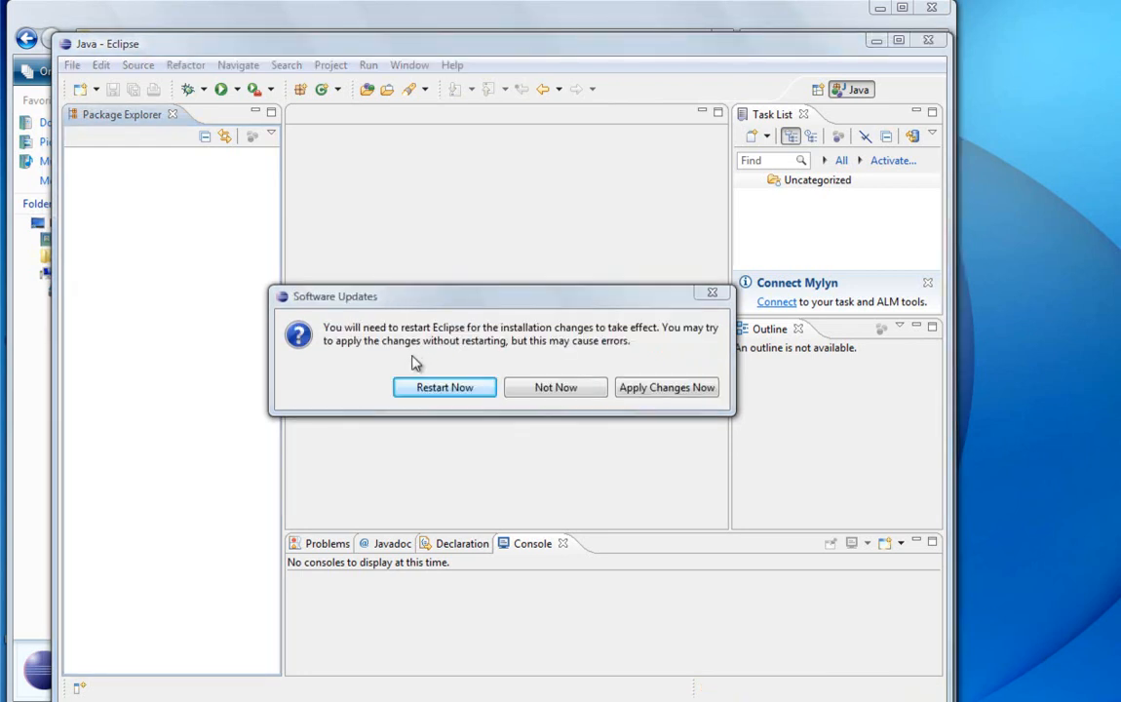
{"action": "left_click", "coordinate": [440, 388]}
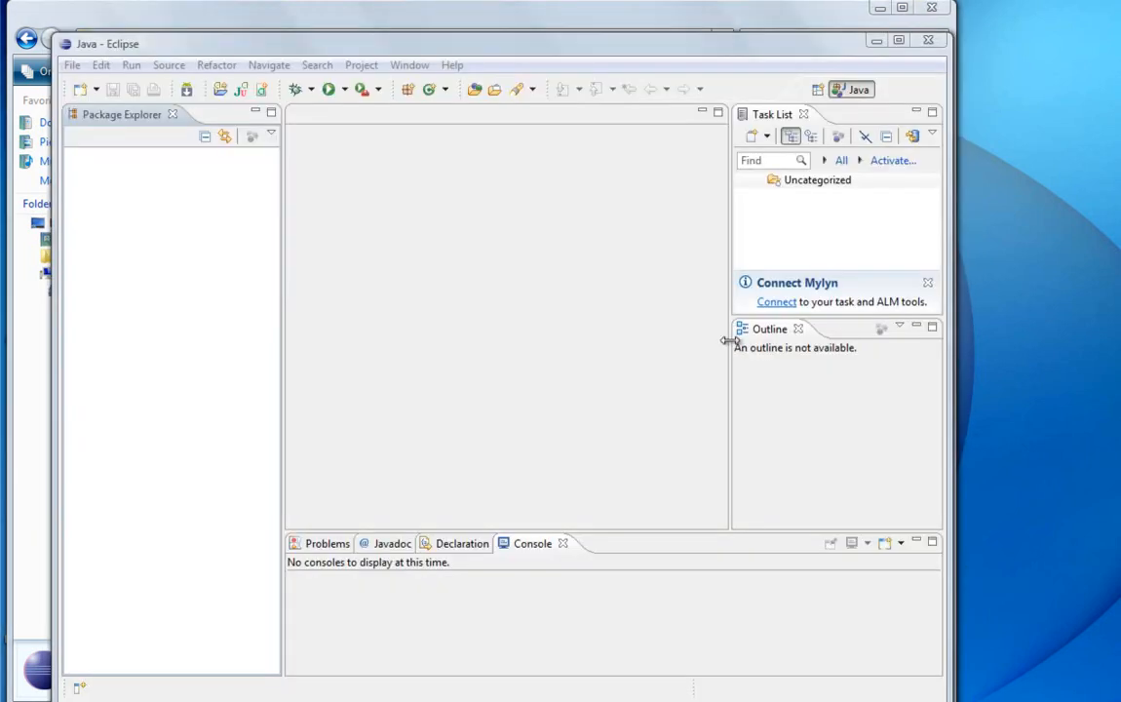
Step: Open the Android preferences and proceed past the SDK notice with usage statistics sending left enabled
{"action": "left_click", "coordinate": [409, 66]}
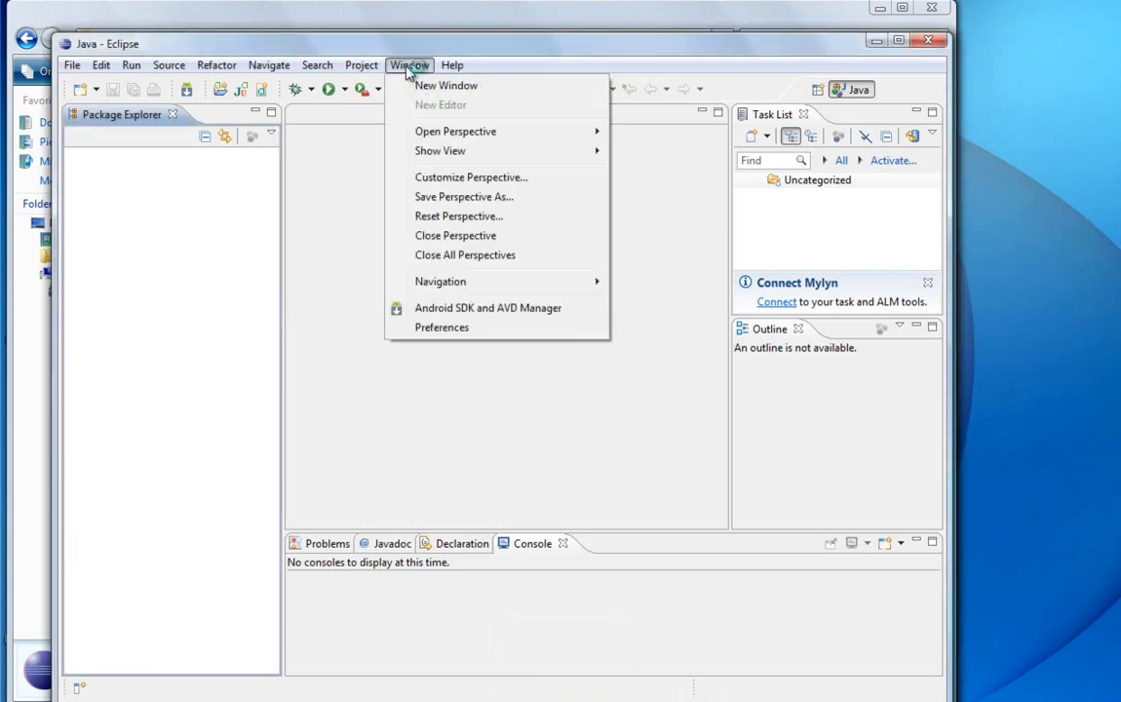
{"action": "left_click", "coordinate": [439, 329]}
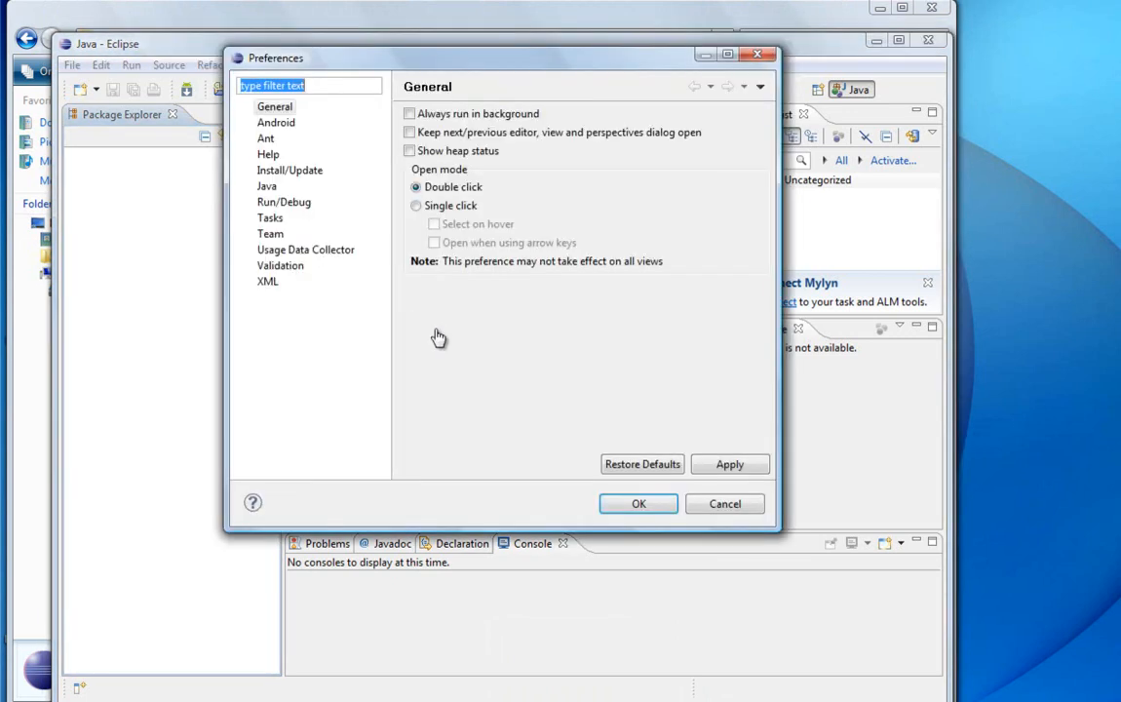
{"action": "left_click", "coordinate": [247, 122]}
{"action": "left_click", "coordinate": [276, 122]}
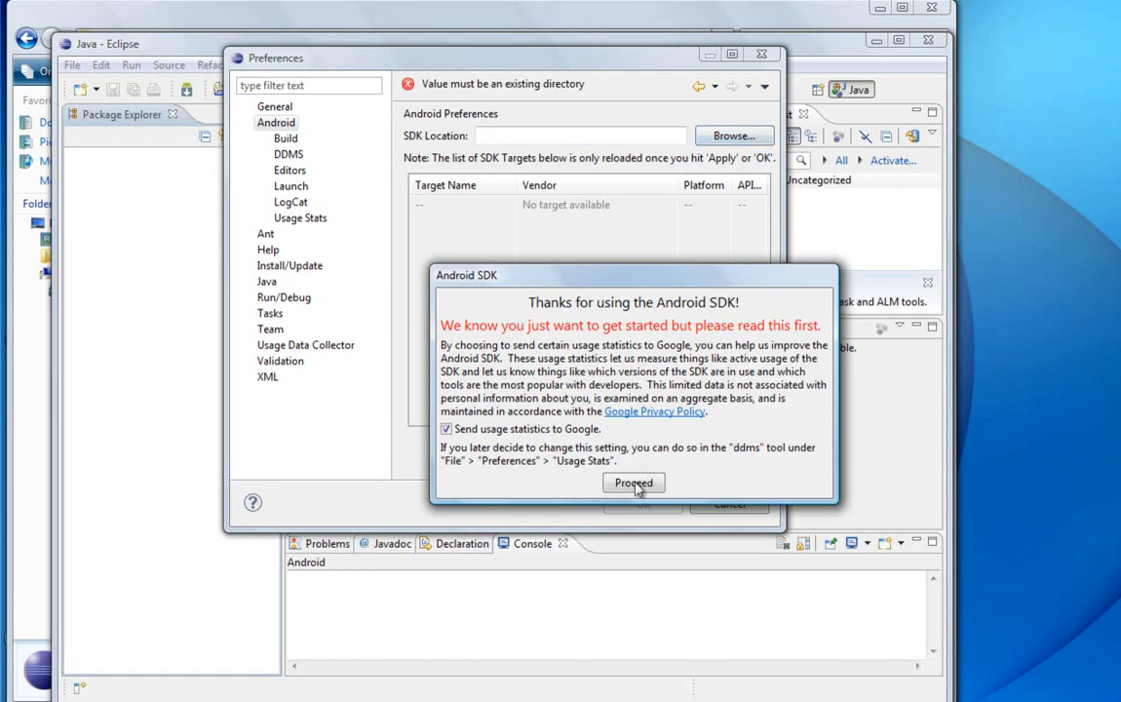
{"action": "left_click", "coordinate": [639, 486]}
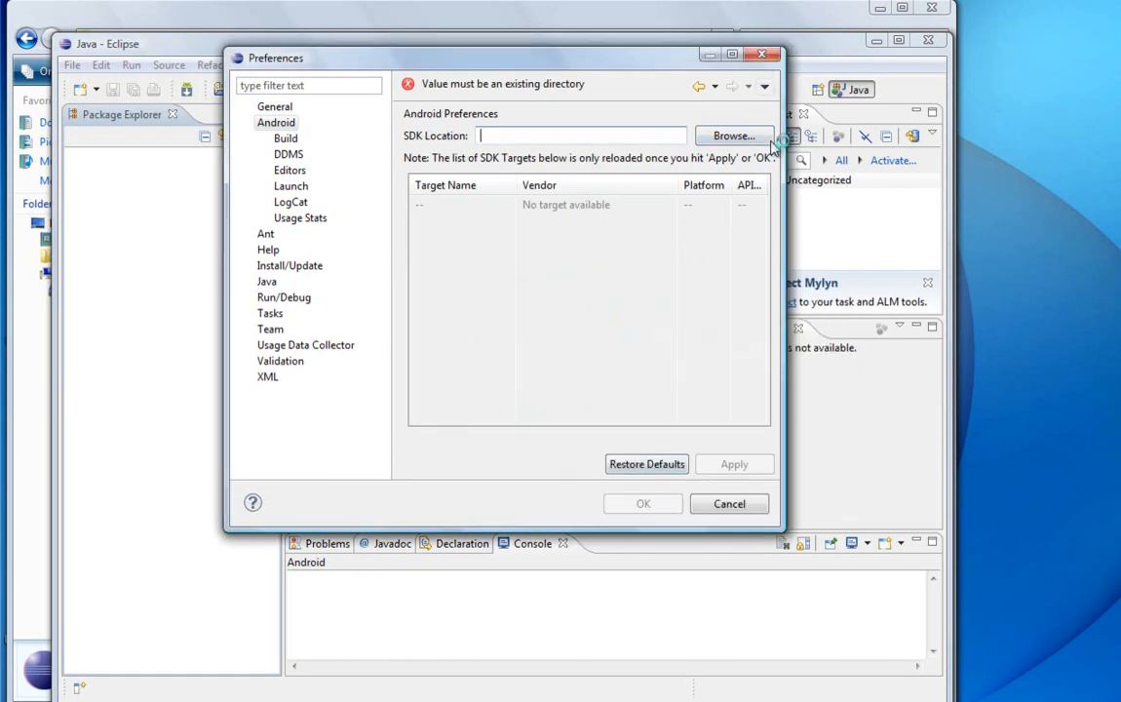
Step: Set the SDK Location to C:\androidSDK\android-sdk-windows, apply it, dismiss the verification message and close the preferences
{"action": "left_click", "coordinate": [733, 136]}
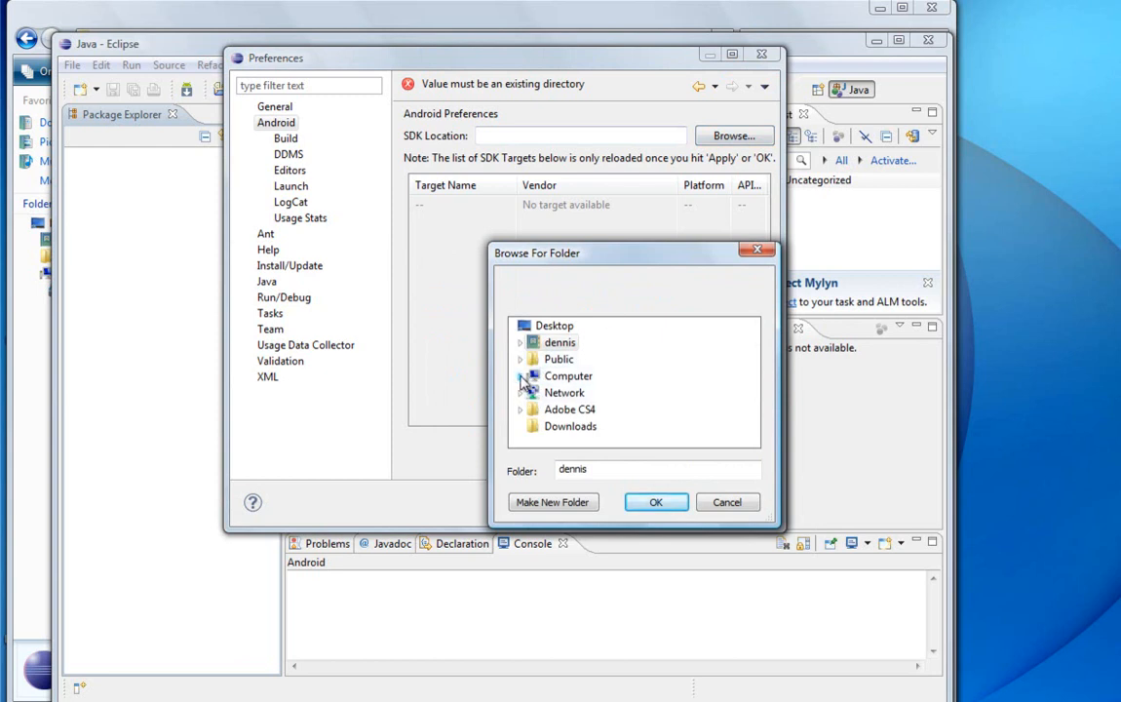
{"action": "left_click", "coordinate": [520, 377]}
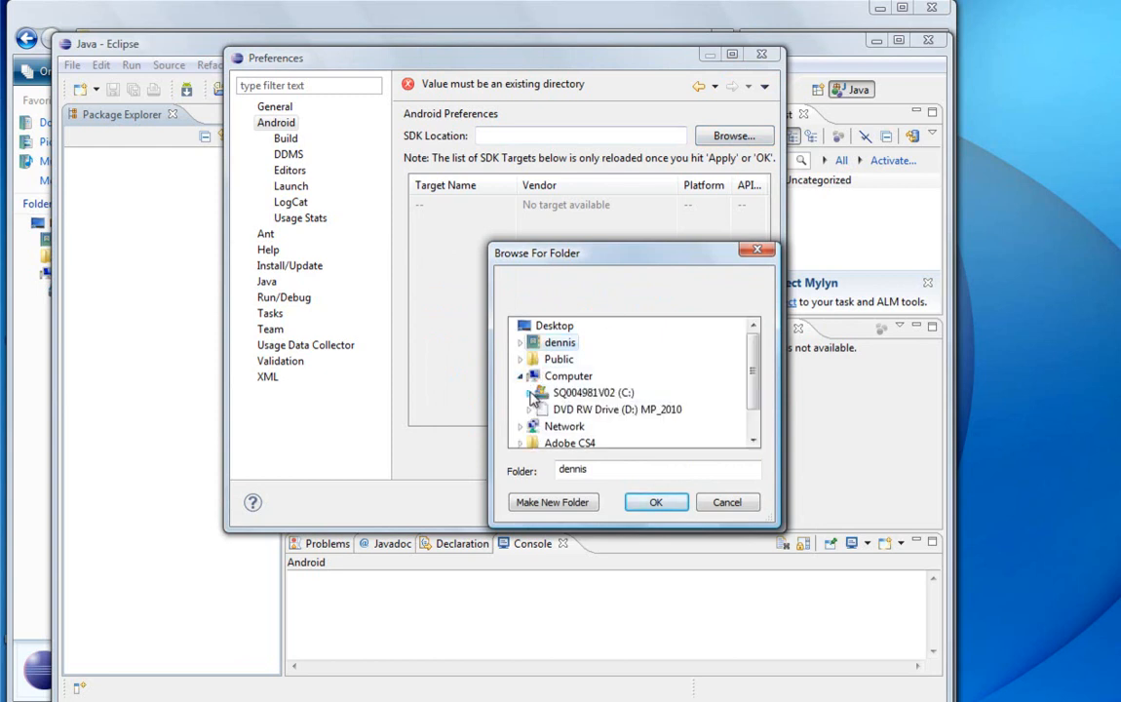
{"action": "left_click", "coordinate": [531, 392]}
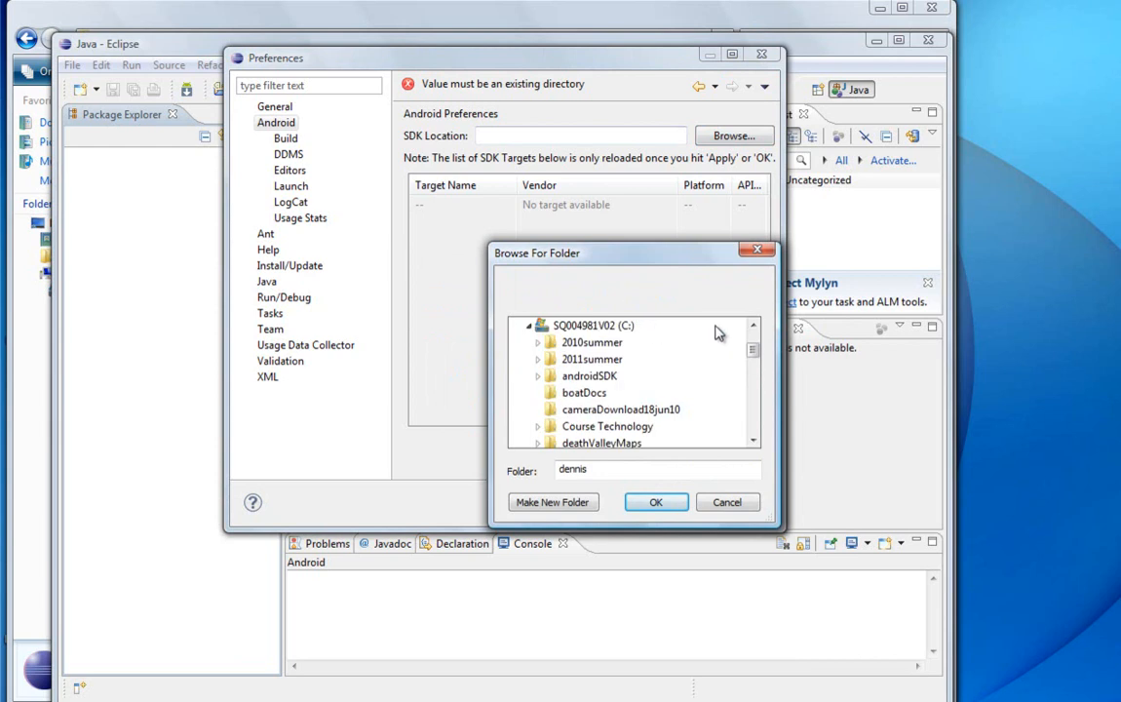
{"action": "left_click", "coordinate": [539, 378]}
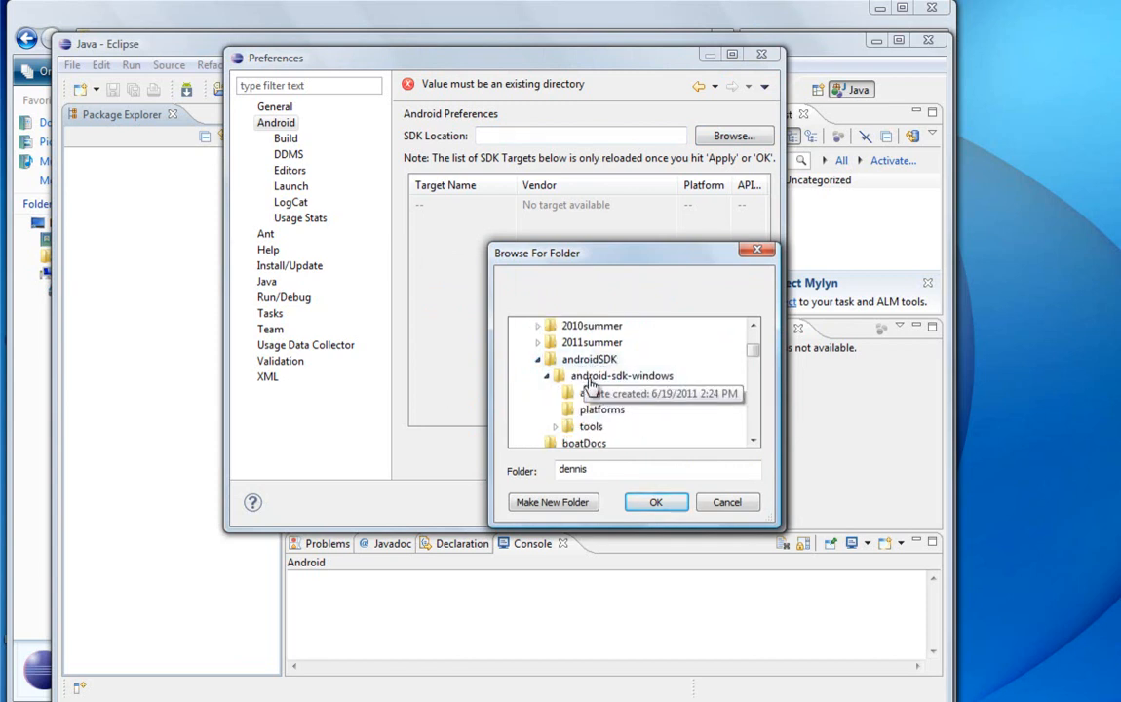
{"action": "left_click", "coordinate": [563, 382]}
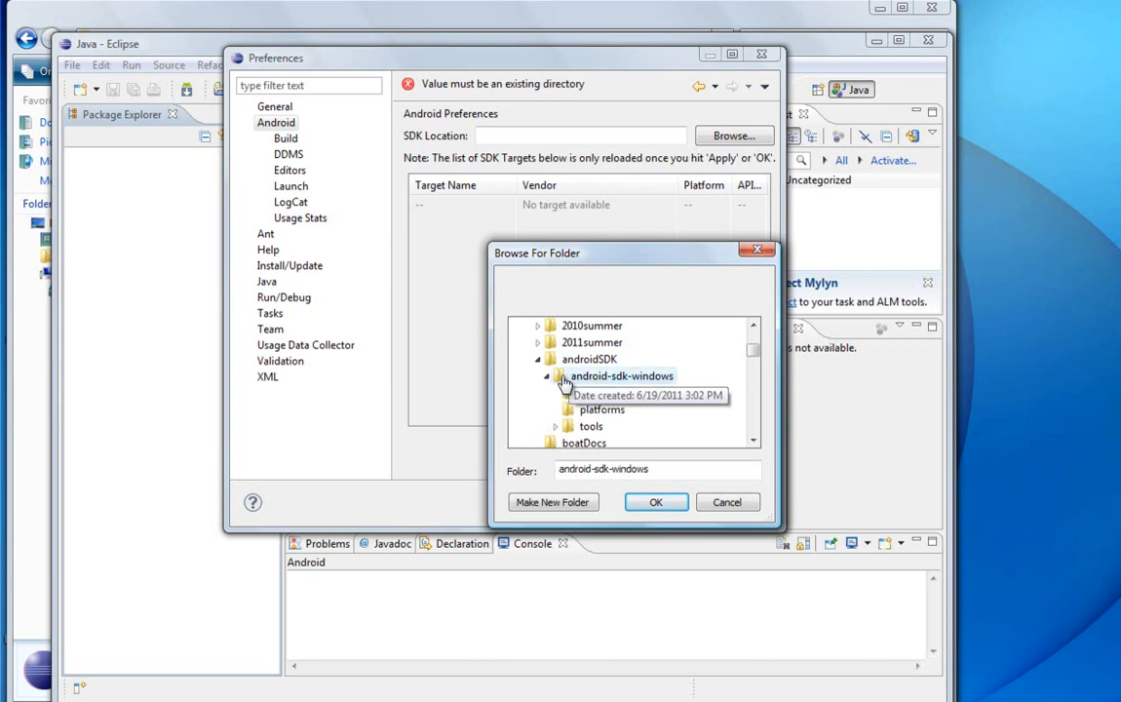
{"action": "left_click", "coordinate": [654, 501]}
{"action": "left_click", "coordinate": [643, 505]}
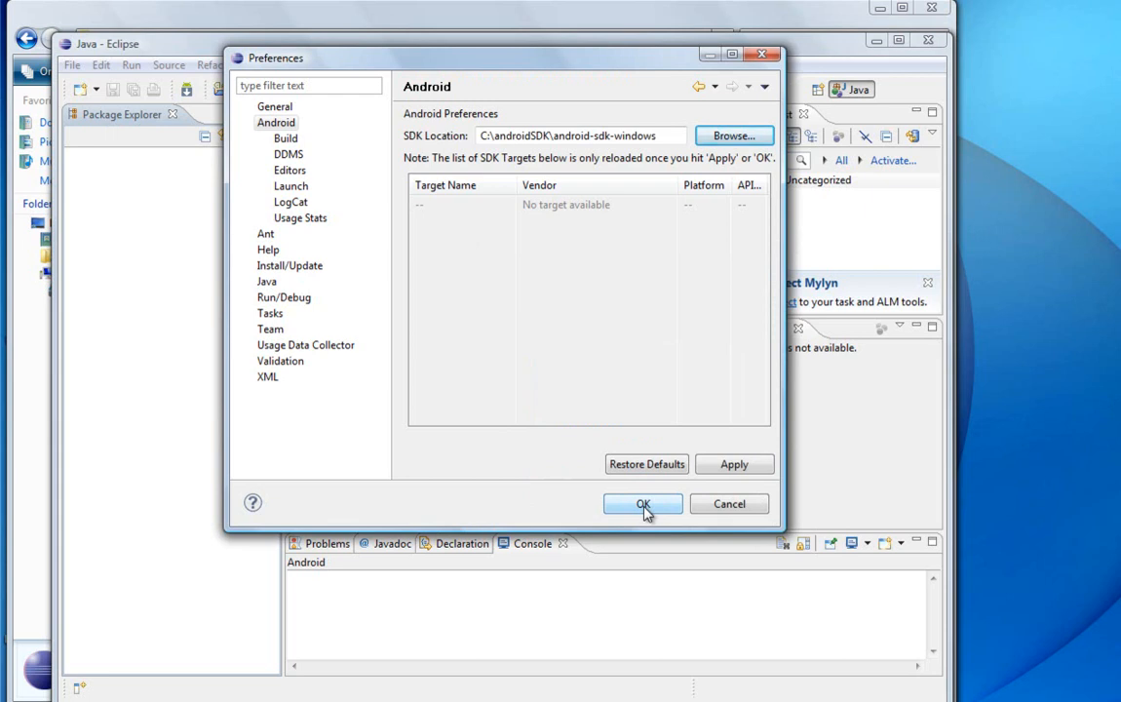
{"action": "left_click", "coordinate": [740, 467]}
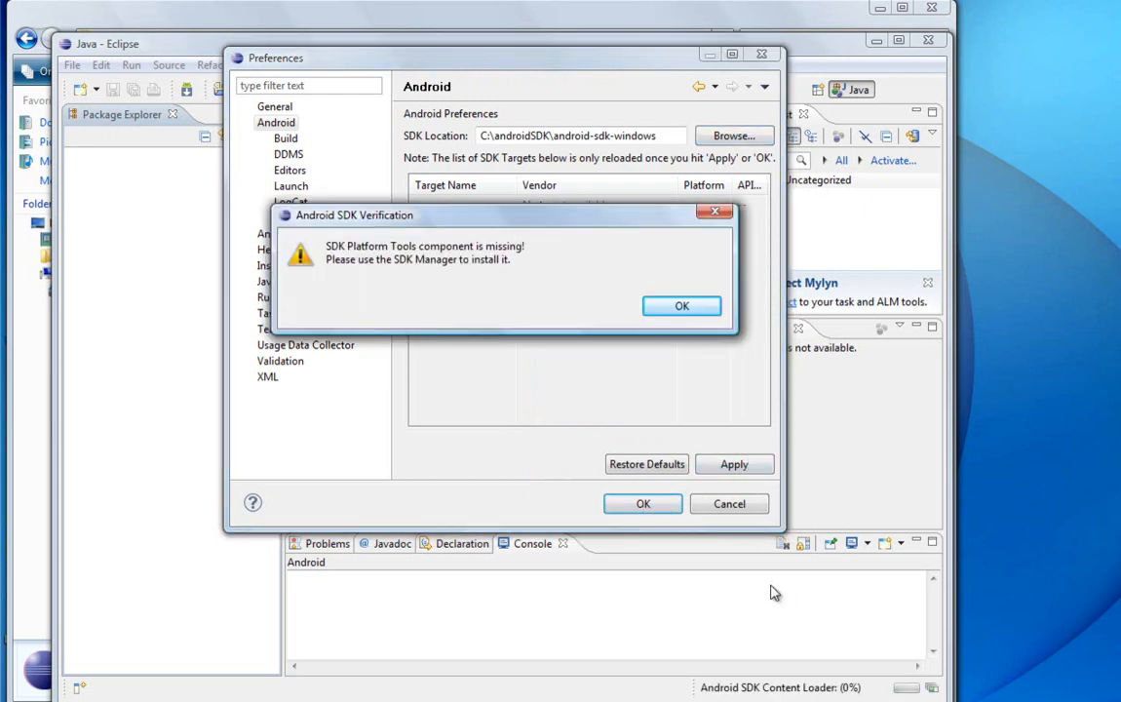
{"action": "left_click", "coordinate": [675, 308]}
{"action": "left_click", "coordinate": [645, 504]}
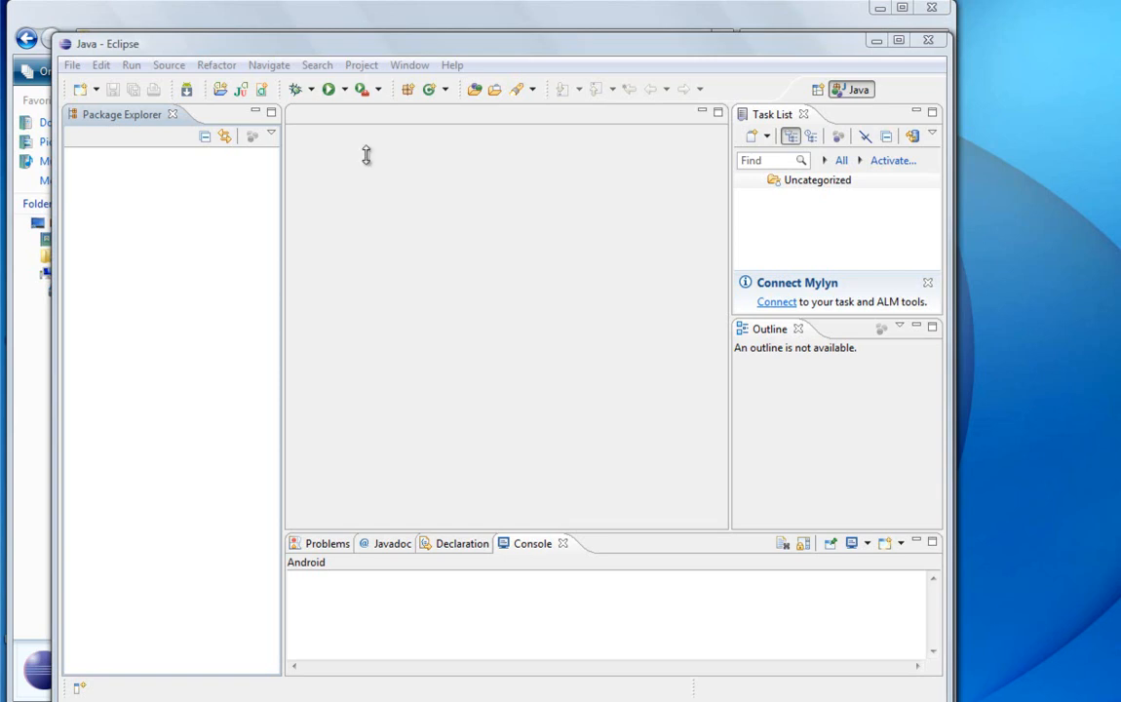
Step: In the Android SDK and AVD Manager, expand Android Repository under the available packages and select all its packages
{"action": "left_click", "coordinate": [409, 65]}
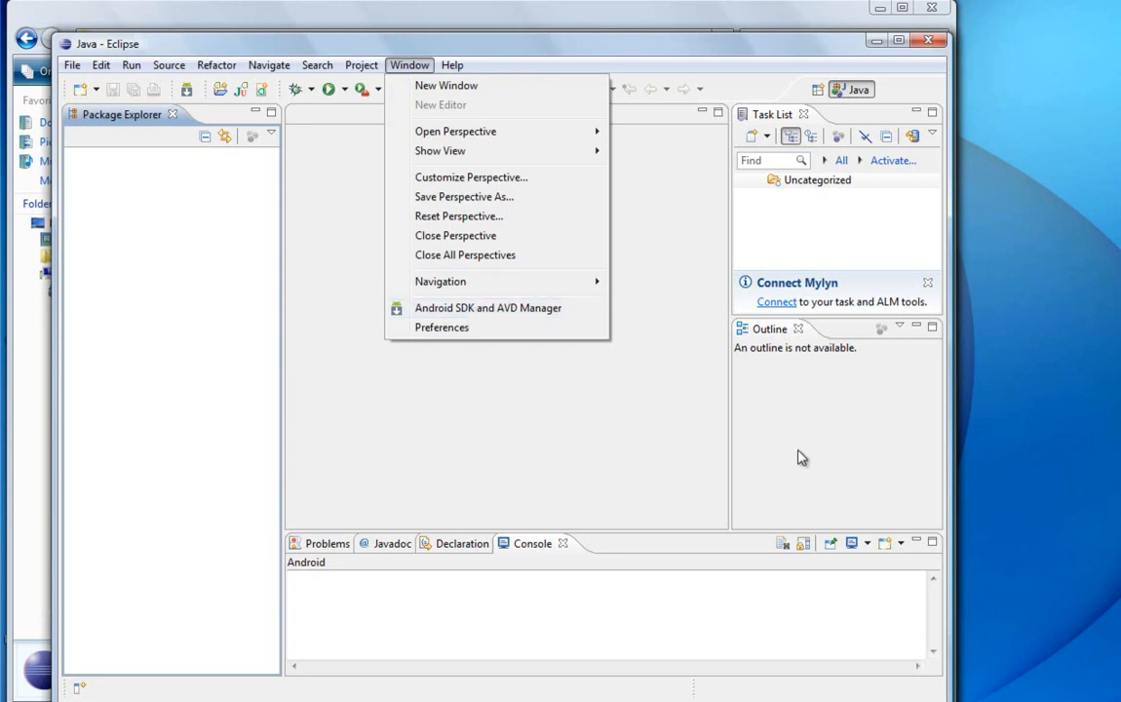
{"action": "left_click", "coordinate": [429, 309]}
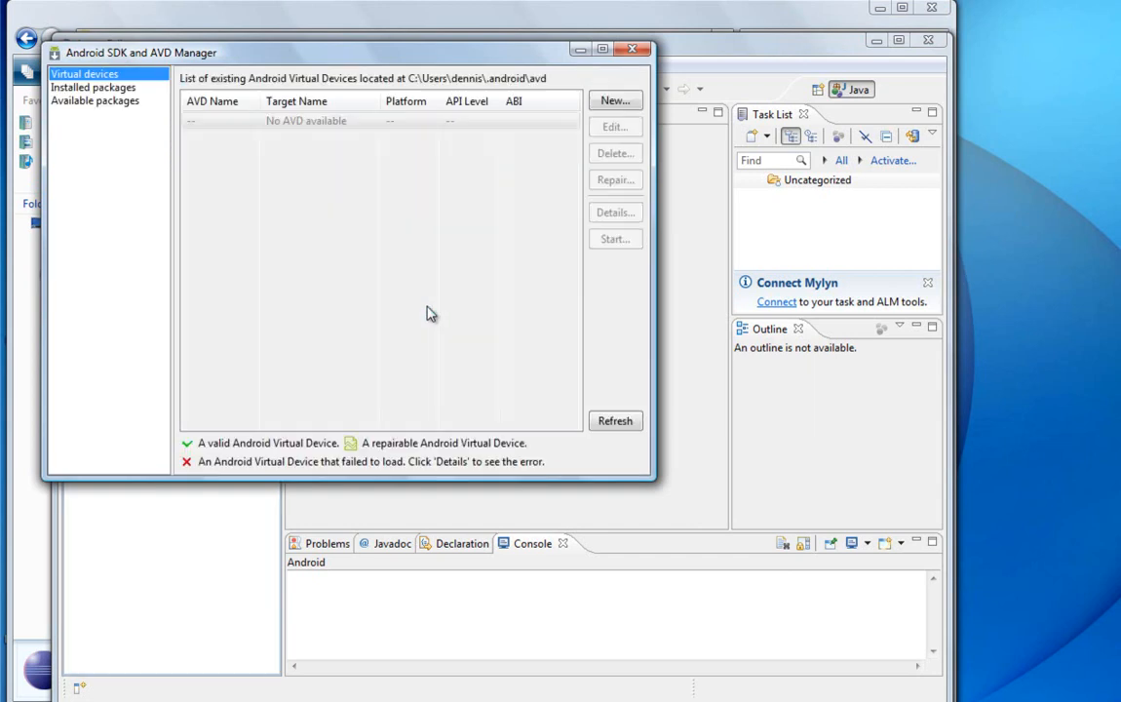
{"action": "left_click", "coordinate": [66, 103]}
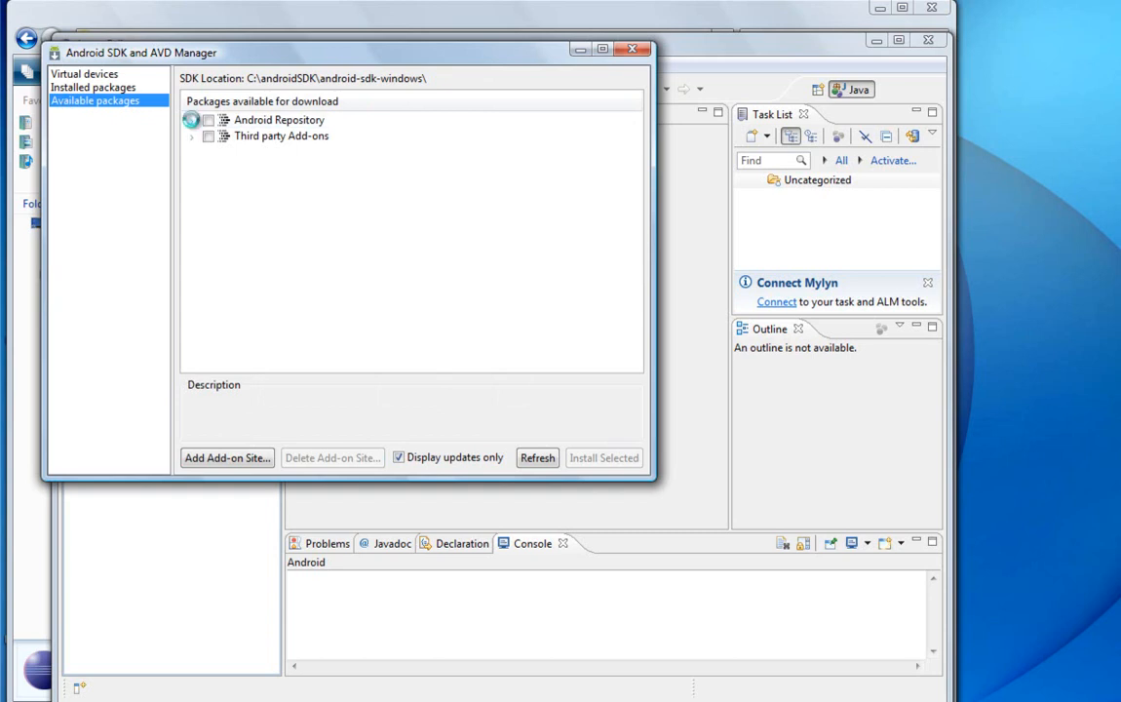
{"action": "left_click", "coordinate": [194, 121]}
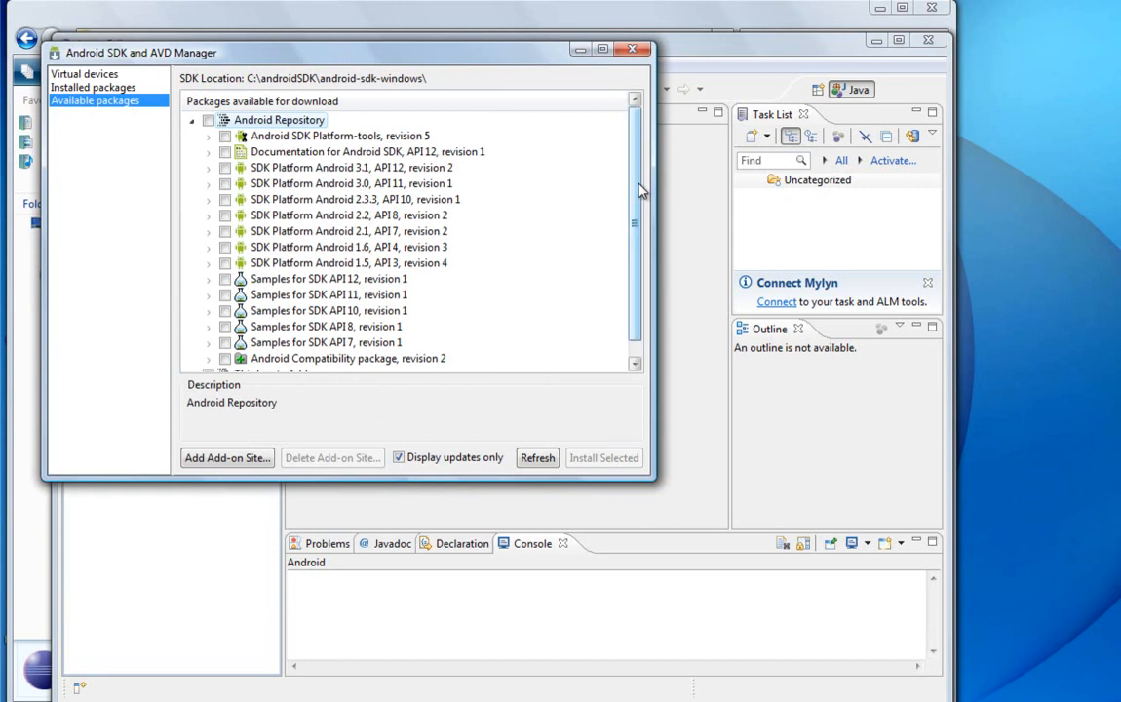
{"action": "mouse_move", "coordinate": [635, 188]}
{"action": "left_mouse_down"}
{"action": "mouse_move", "coordinate": [638, 242]}
{"action": "mouse_move", "coordinate": [640, 178]}
{"action": "left_mouse_up"}
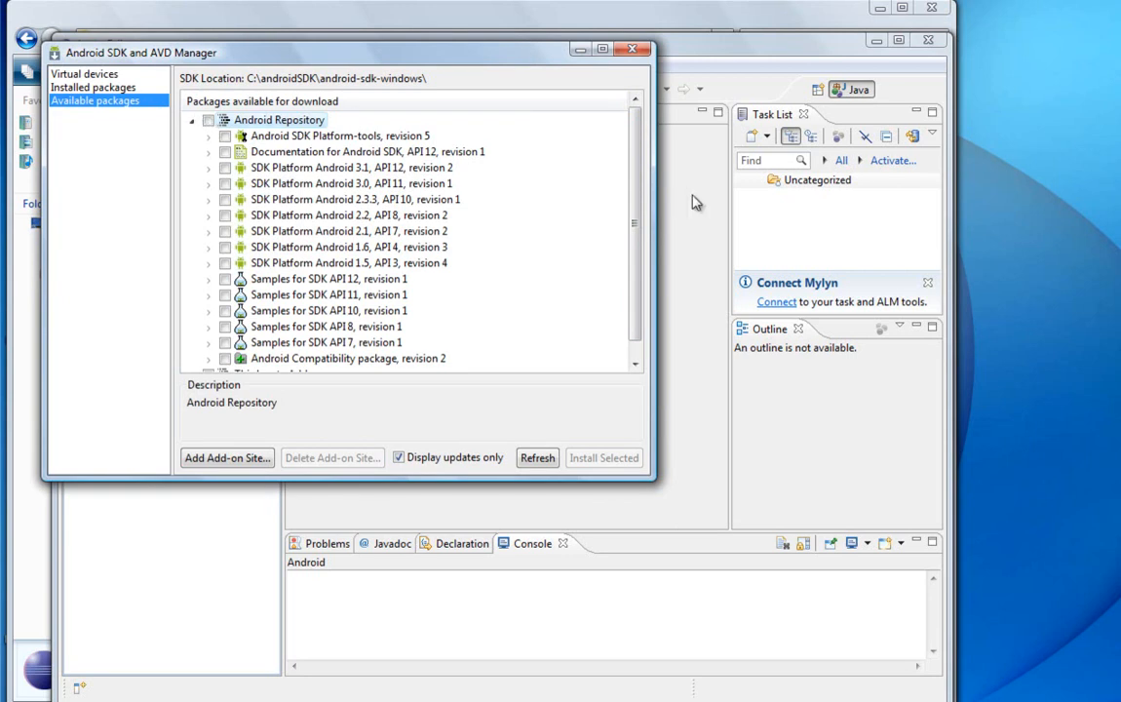
{"action": "left_click", "coordinate": [208, 121]}
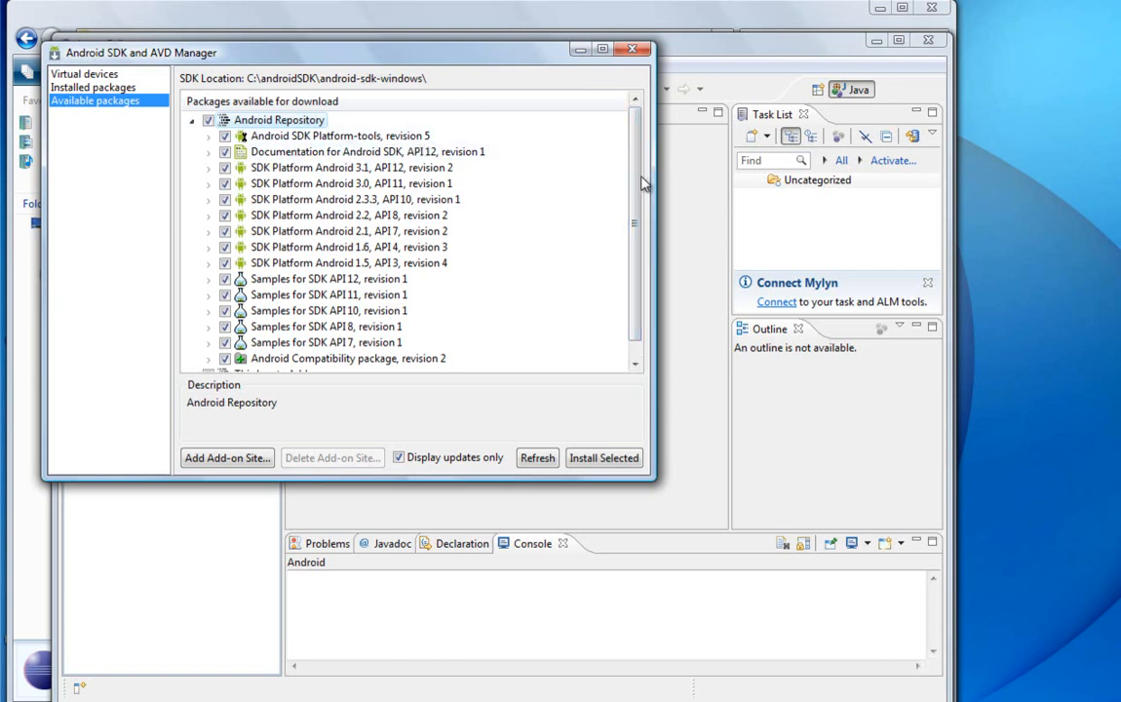
{"action": "scroll", "coordinate": [633, 220], "scroll_direction": "down", "scroll_amount": 1}
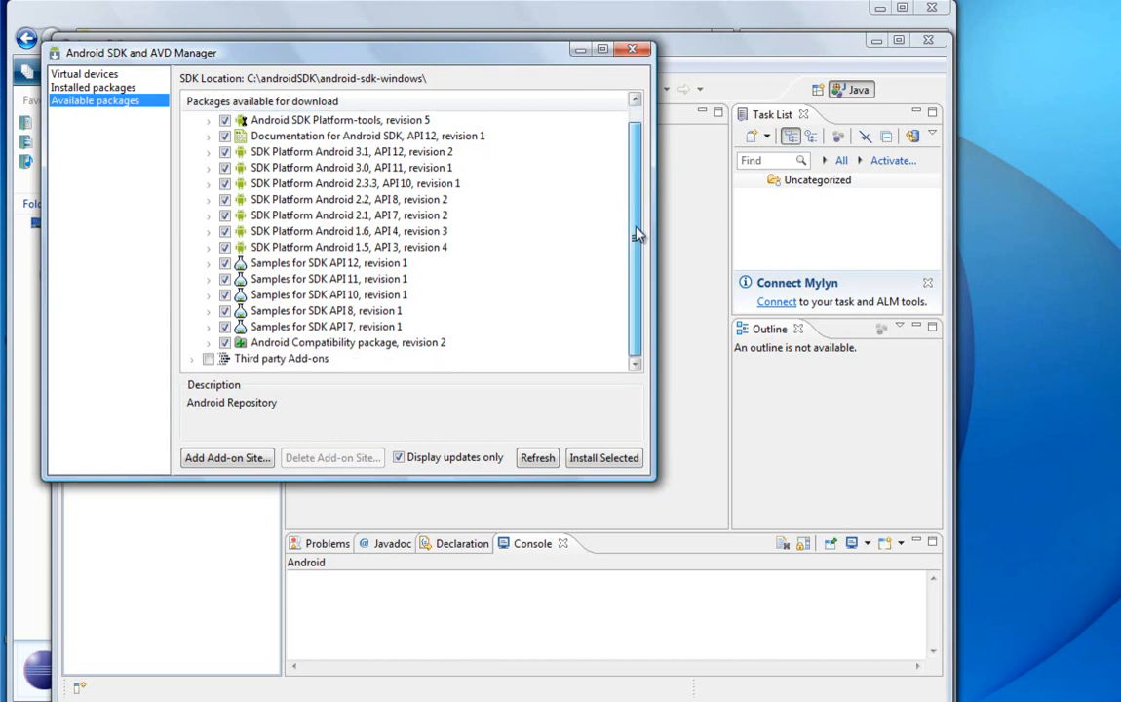